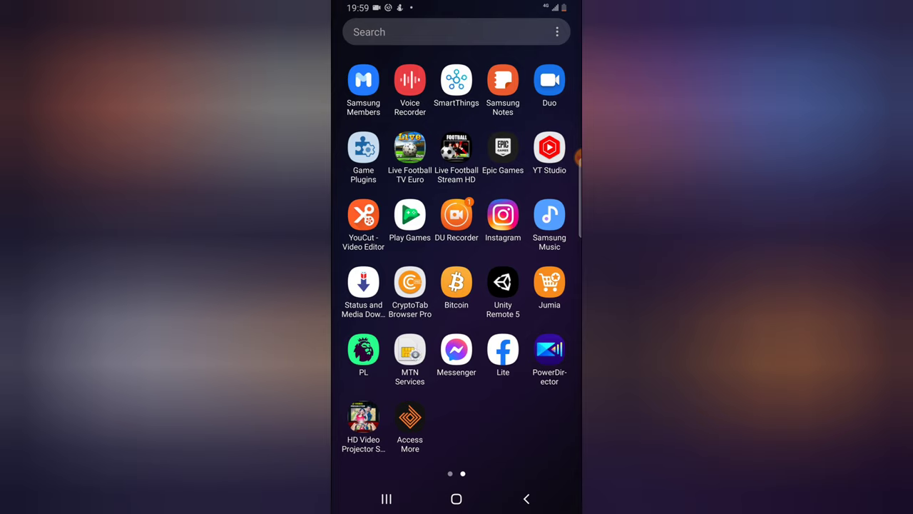
Open PowerDirector and create a new project with a 16:9 aspect ratio.
click(549, 349)
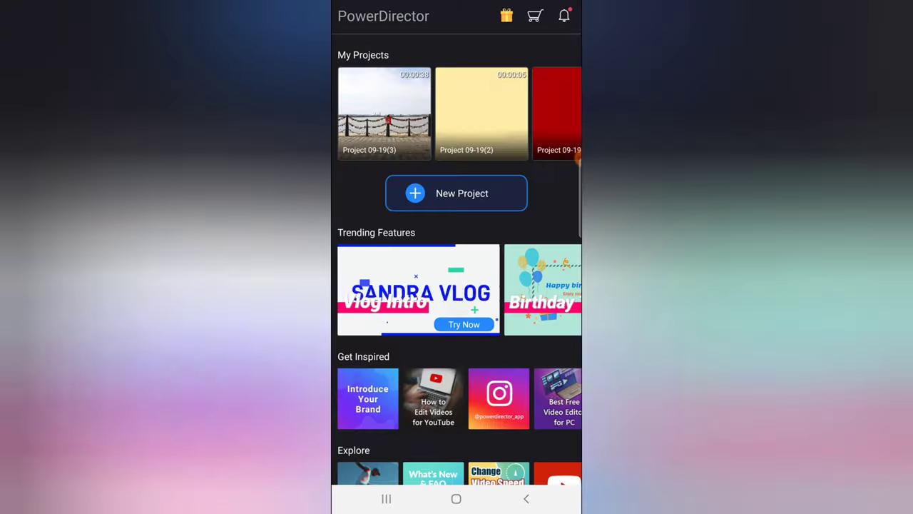
click(578, 158)
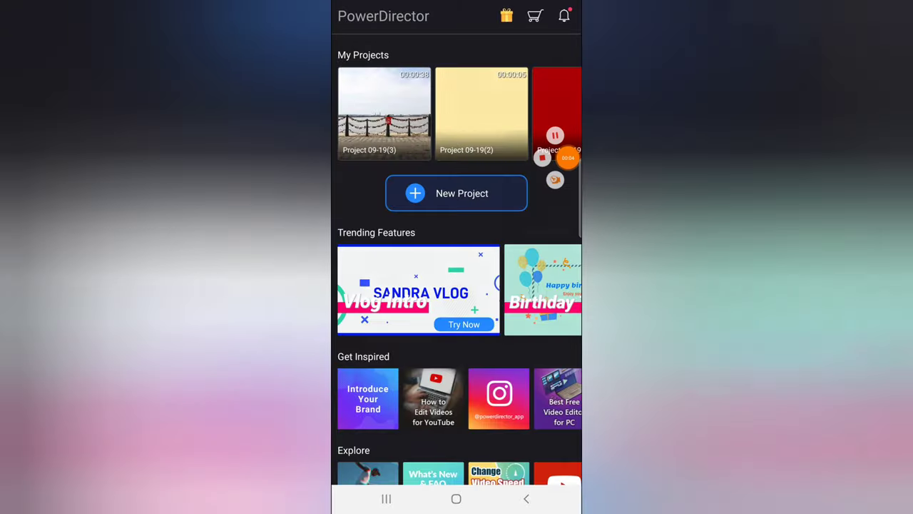
click(533, 158)
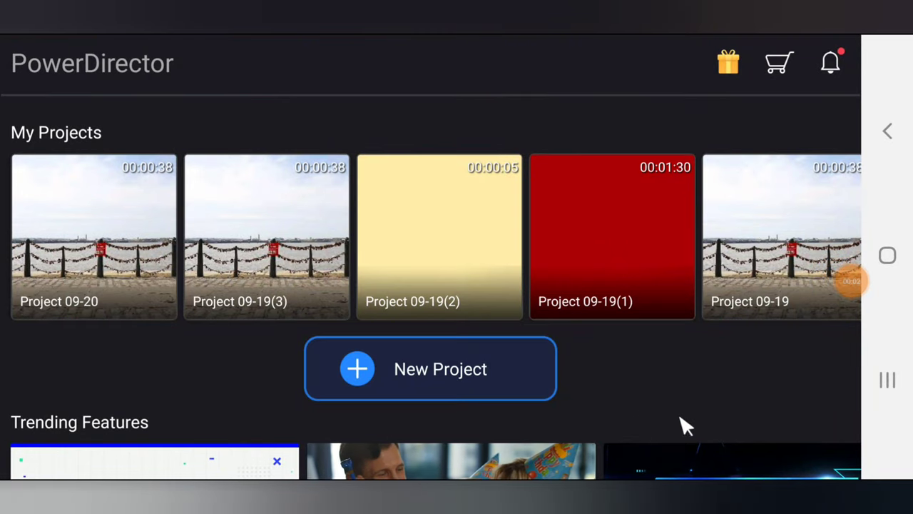
click(457, 374)
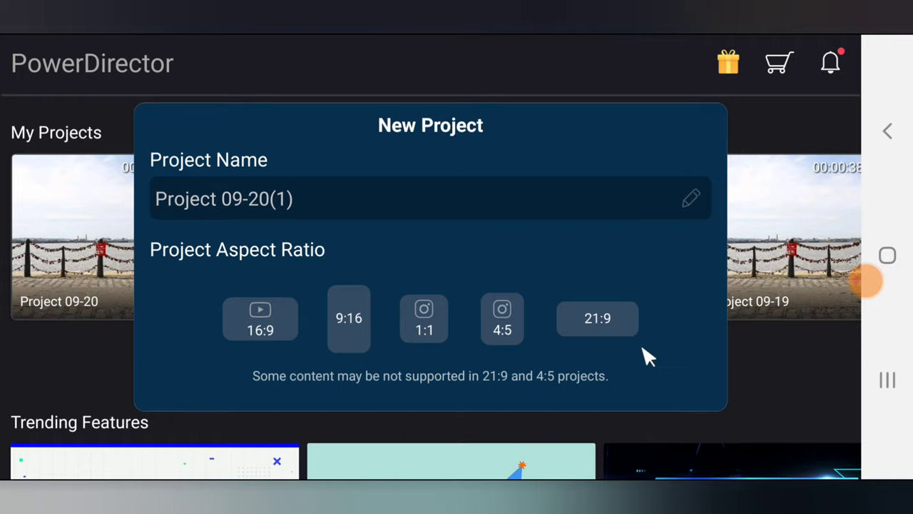
click(271, 332)
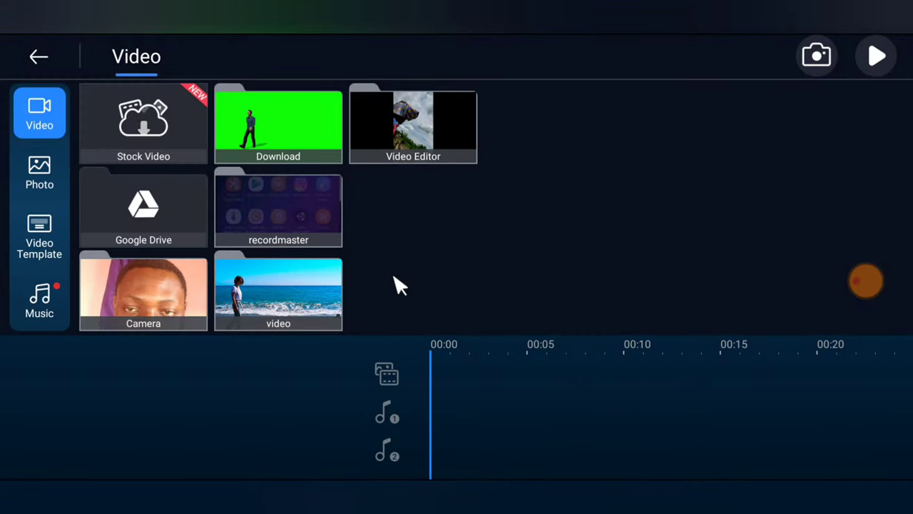
Add the 38-second waterfront fence clip from the video folder to the timeline and return to the editor.
click(289, 300)
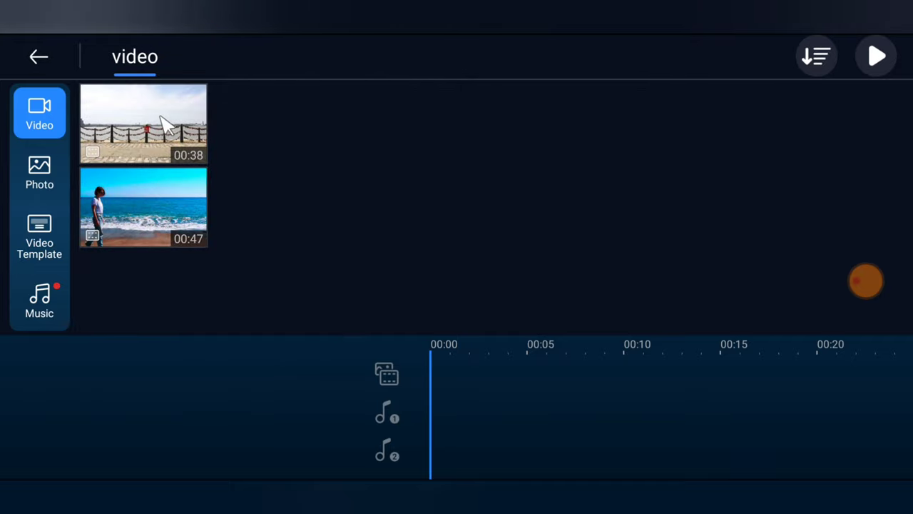
click(143, 127)
click(117, 126)
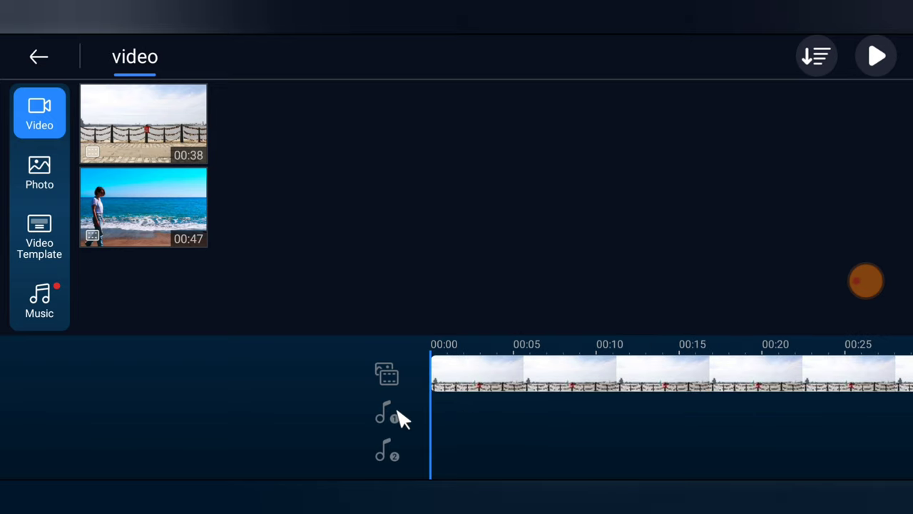
click(40, 59)
click(36, 60)
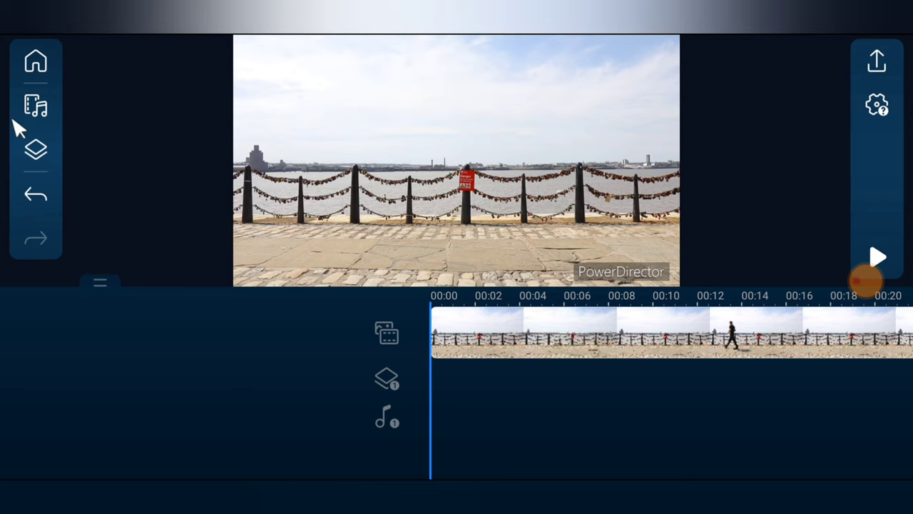
click(34, 113)
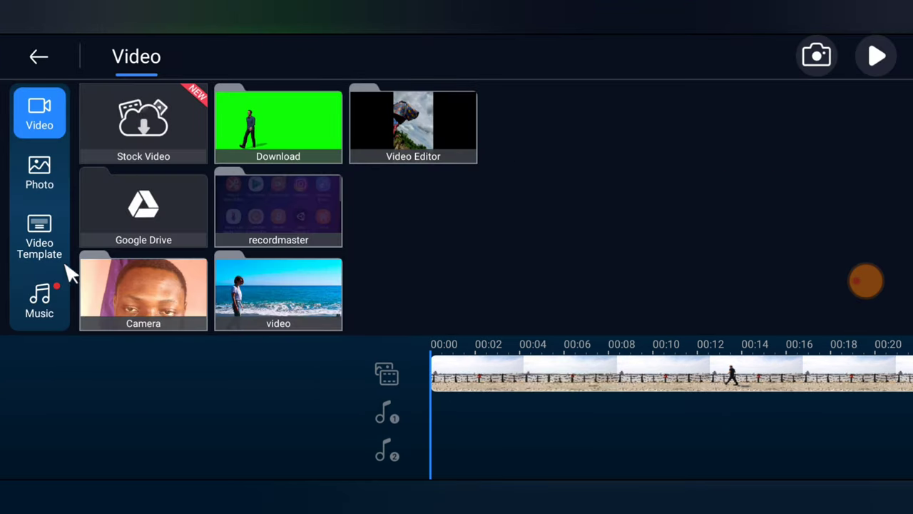
click(41, 59)
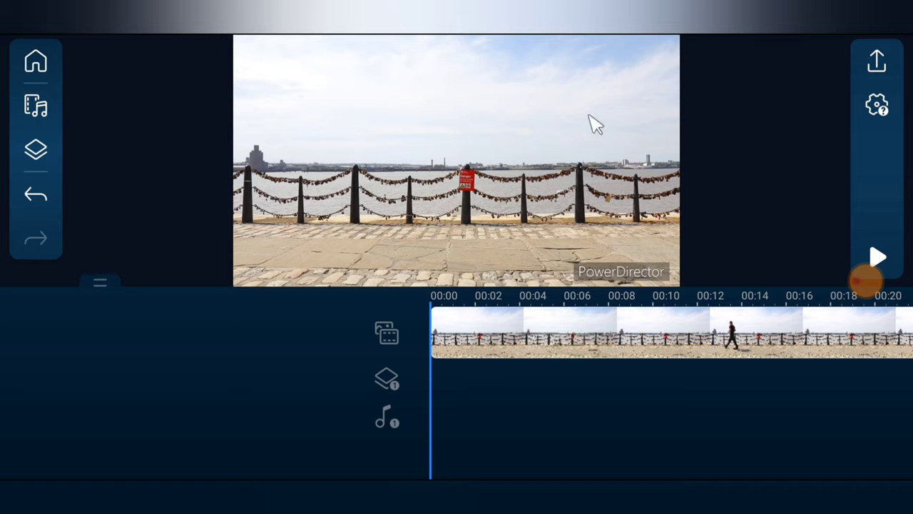
Add the Text title from the Default title collection at the start of the timeline and return to the editor.
click(41, 158)
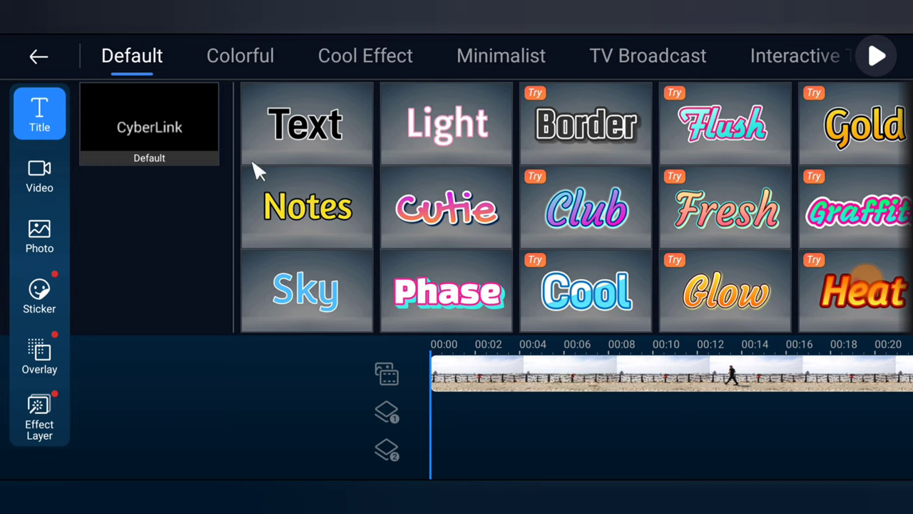
click(309, 135)
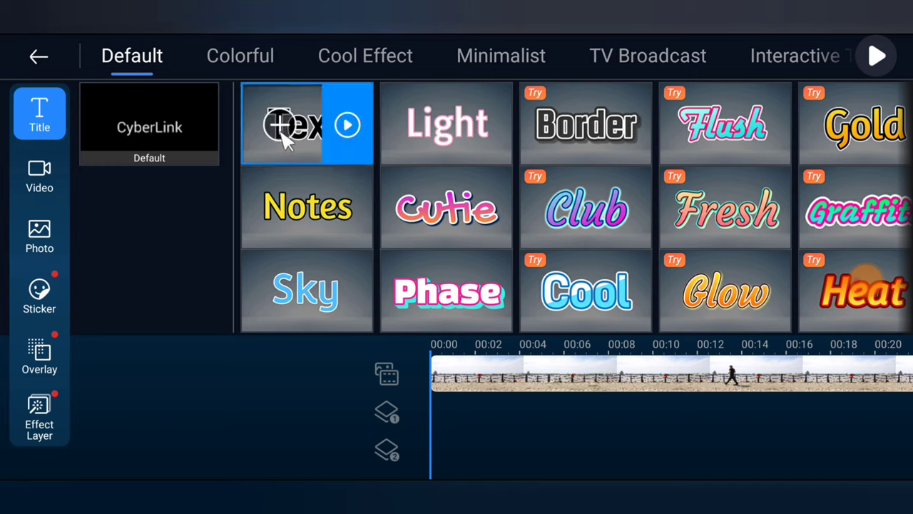
click(280, 128)
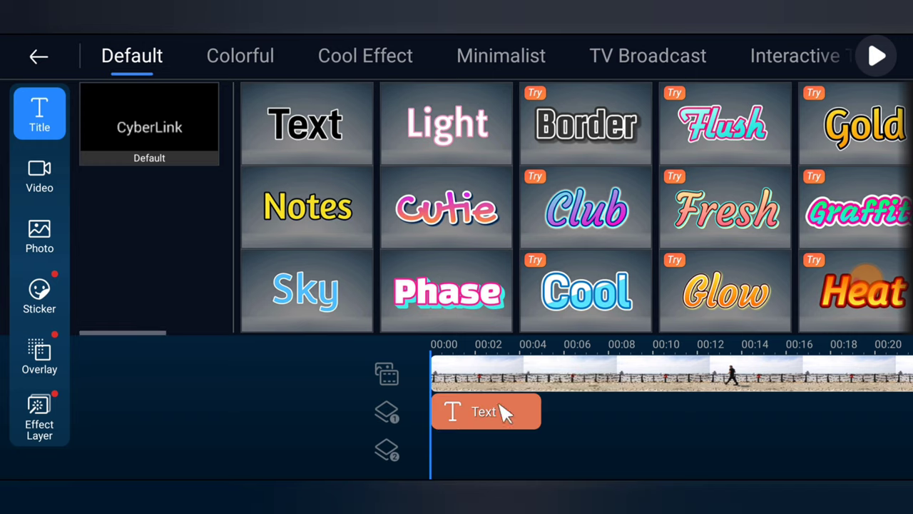
click(39, 57)
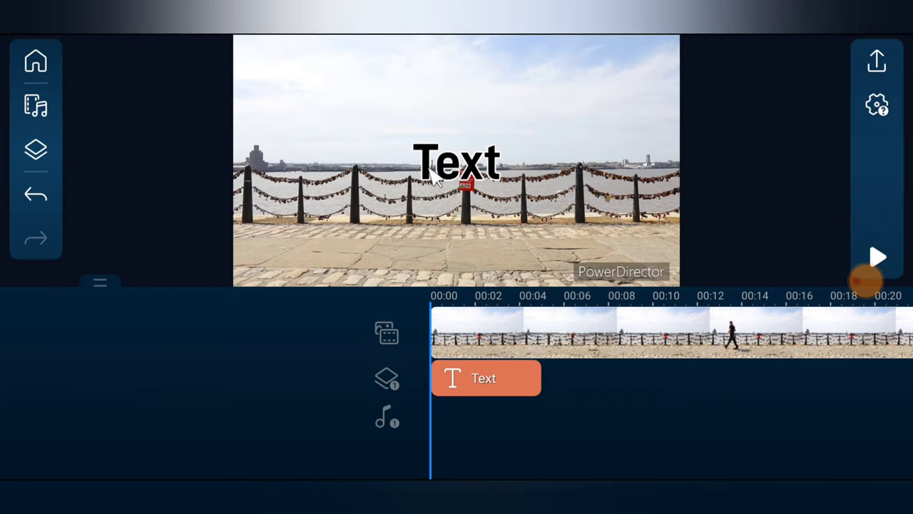
Replace the title's placeholder text with "Ts tech Talk".
click(456, 167)
click(454, 168)
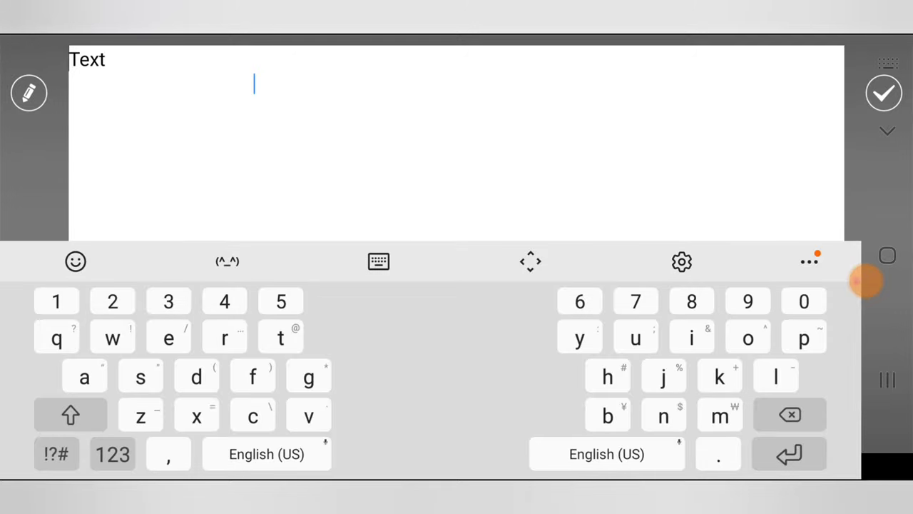
drag(106, 67, 83, 67)
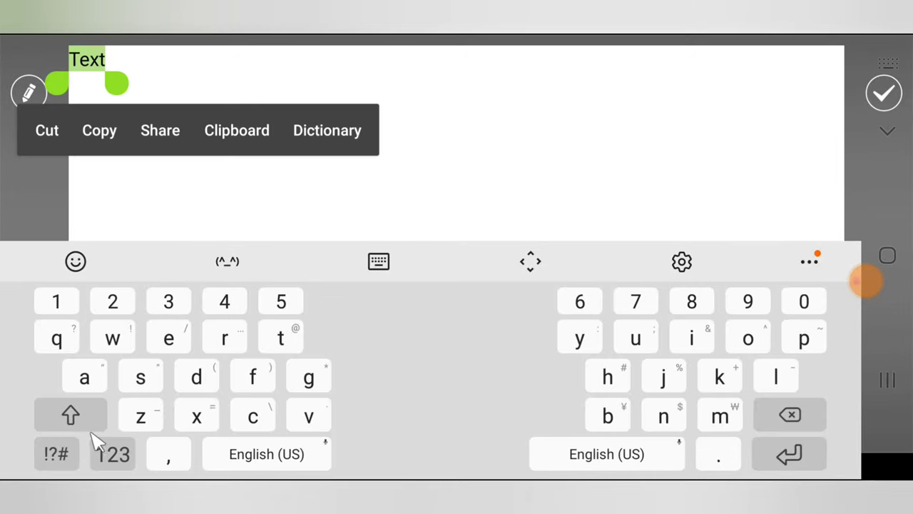
click(70, 415)
text(T)
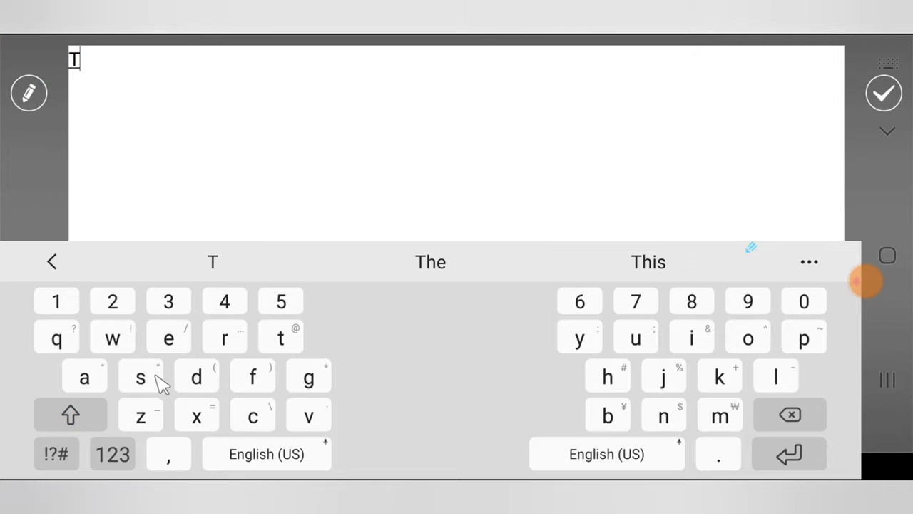
text(s)
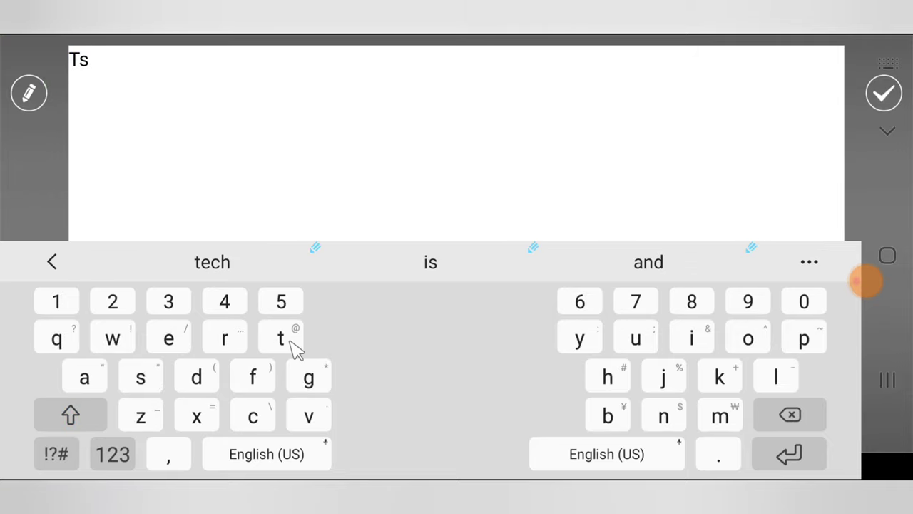
text( te)
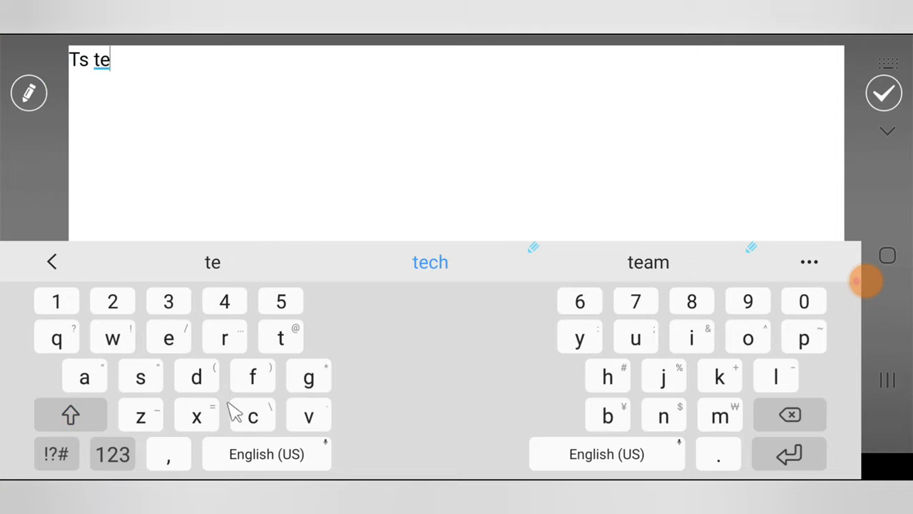
text(ch)
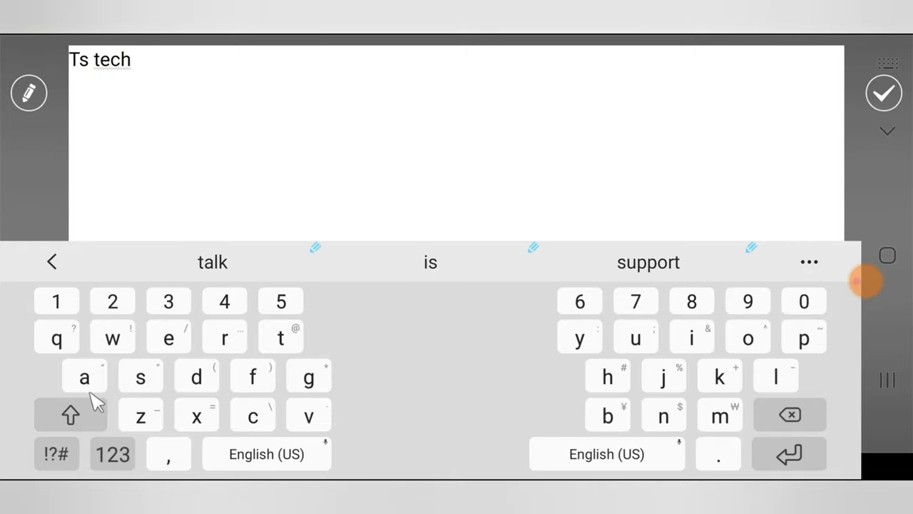
click(96, 404)
text(T)
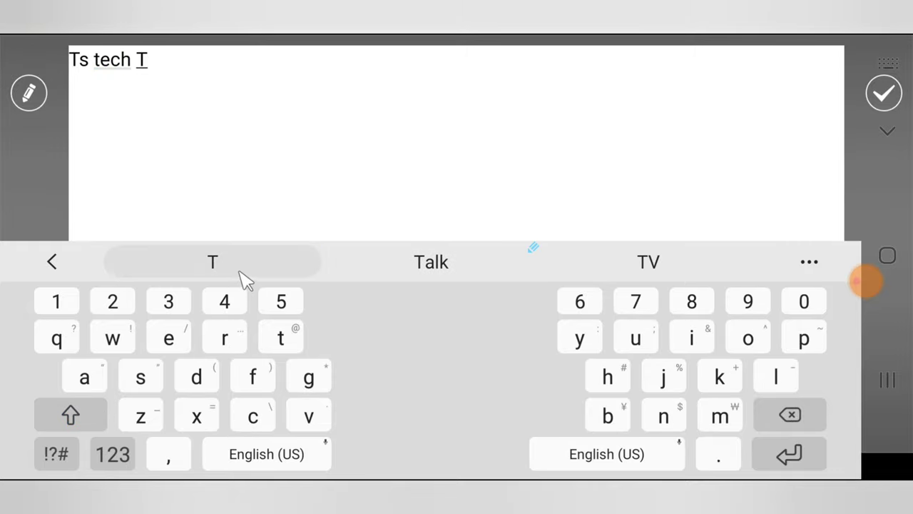
click(473, 265)
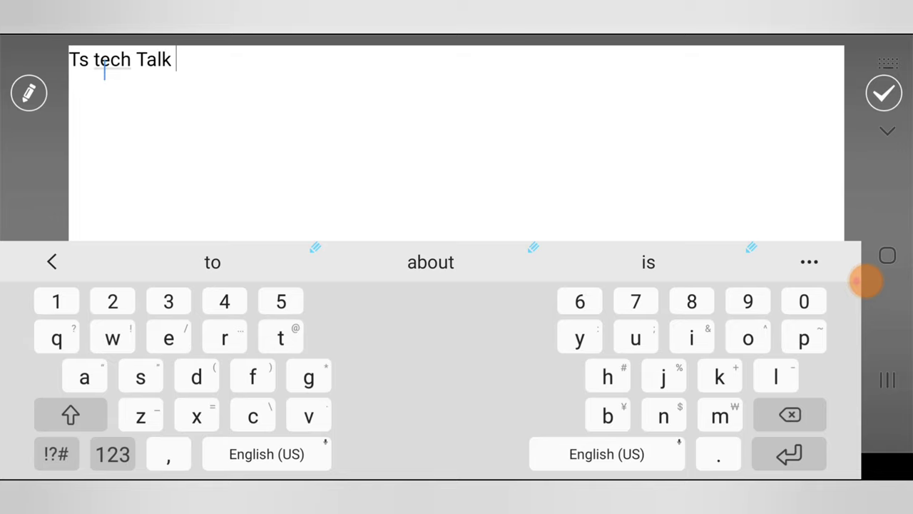
Capitalize the first letter of "tech" so the title reads "Ts Tech Talk", and apply the text.
drag(102, 59, 96, 59)
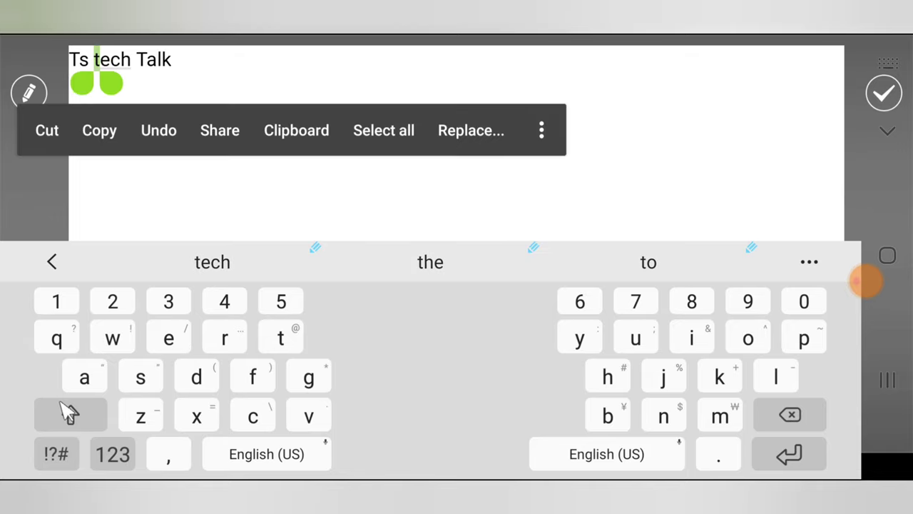
click(69, 412)
text(T)
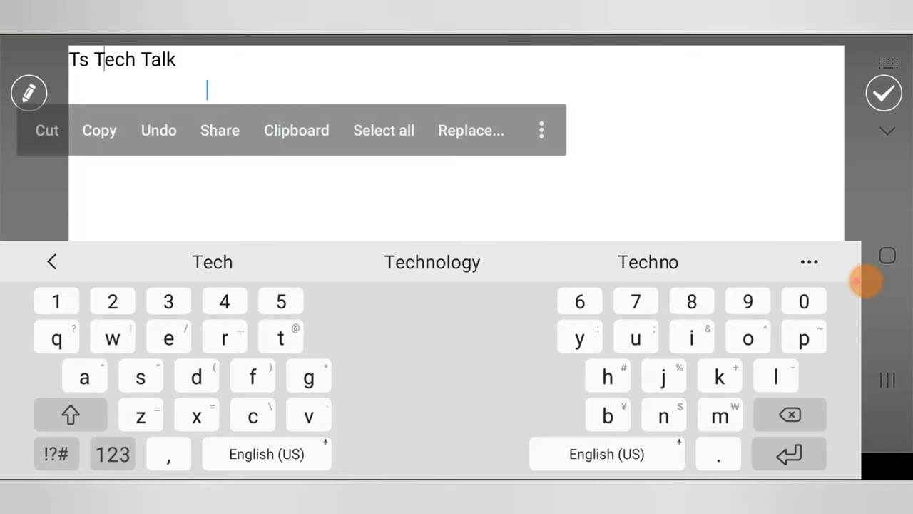
click(545, 113)
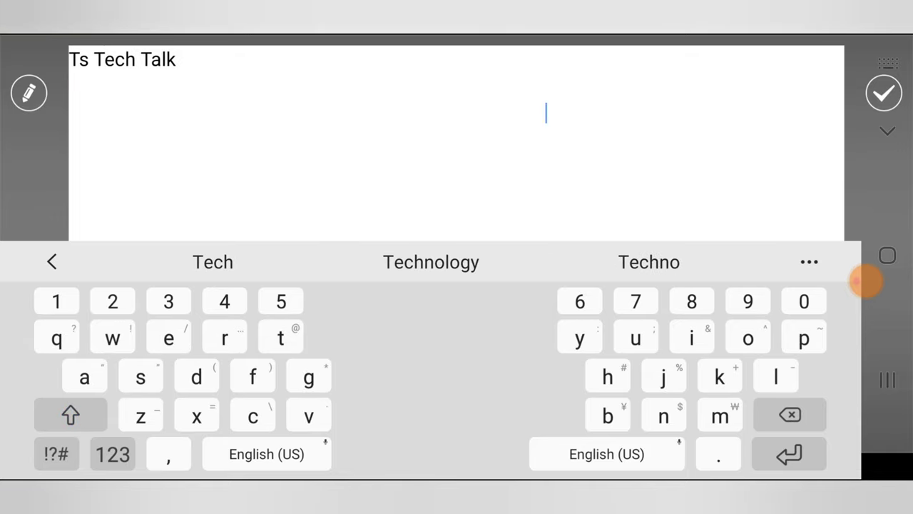
click(883, 93)
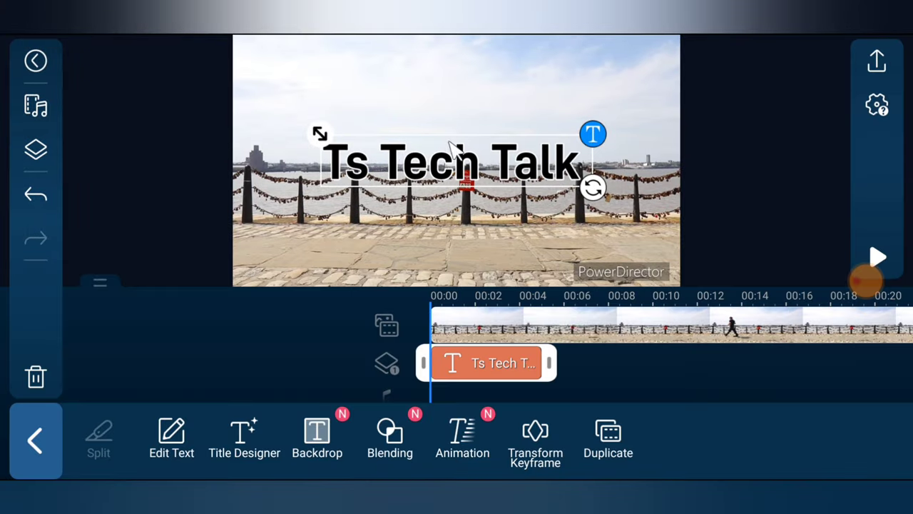
Move the title down to the pavement area of the frame, centred horizontally, and play back the opening.
drag(466, 171, 464, 239)
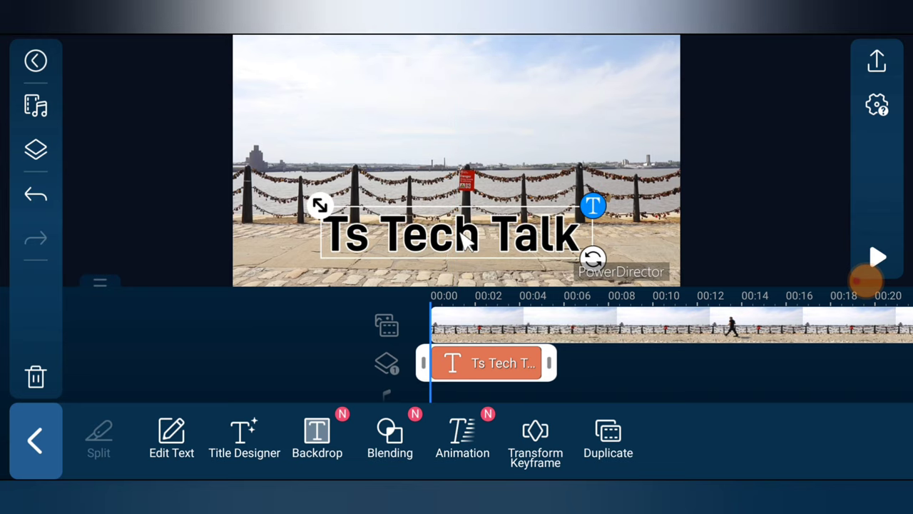
click(662, 394)
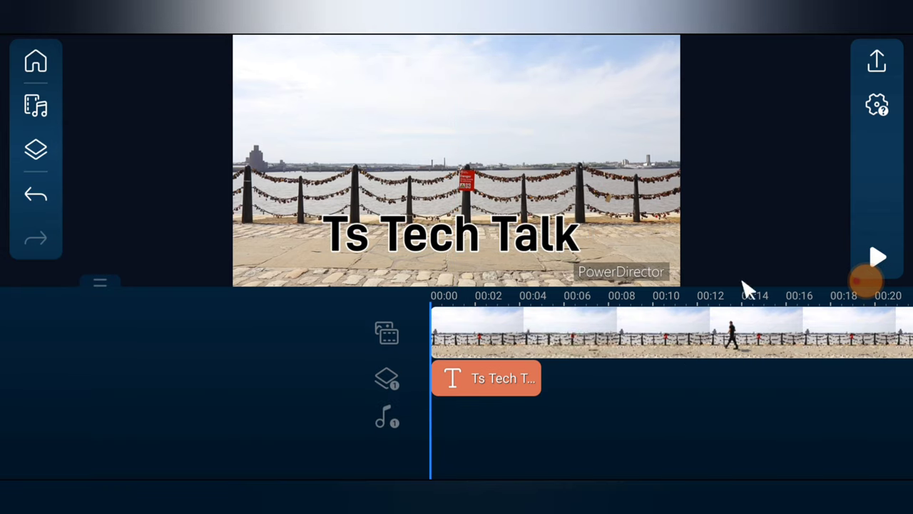
click(879, 259)
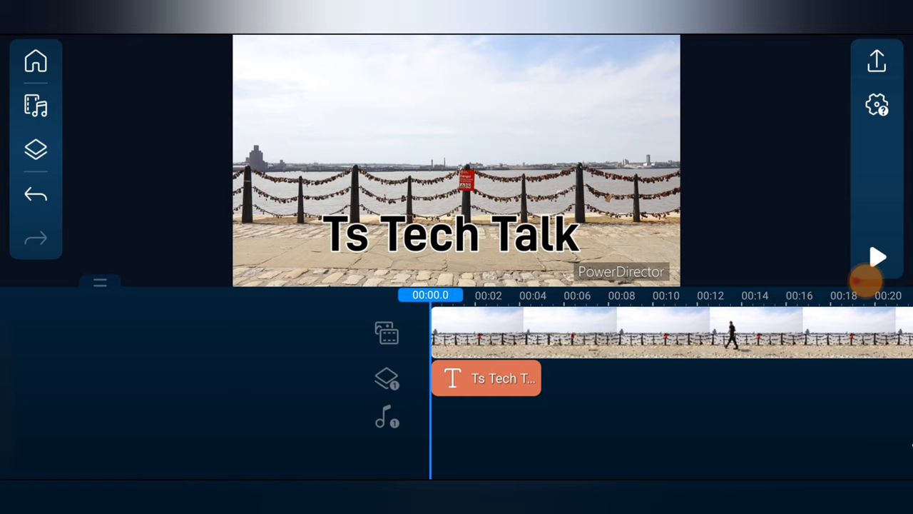
click(879, 258)
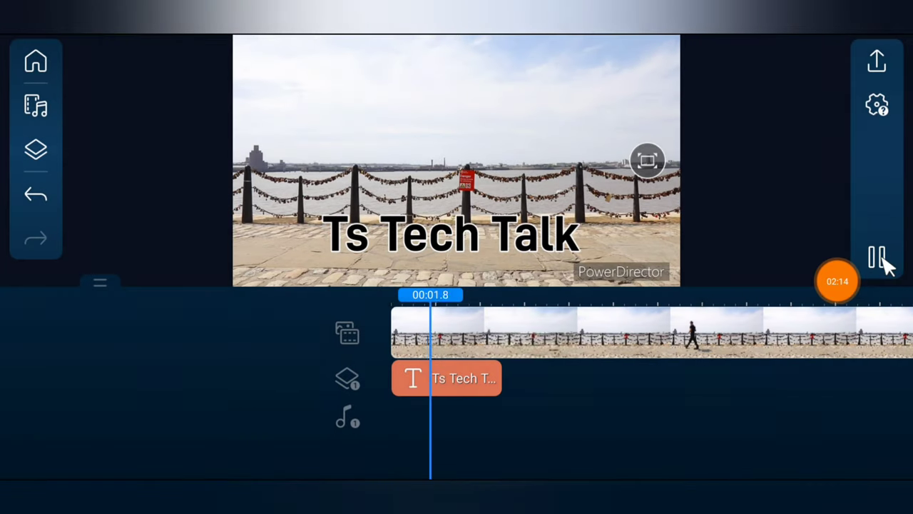
click(879, 259)
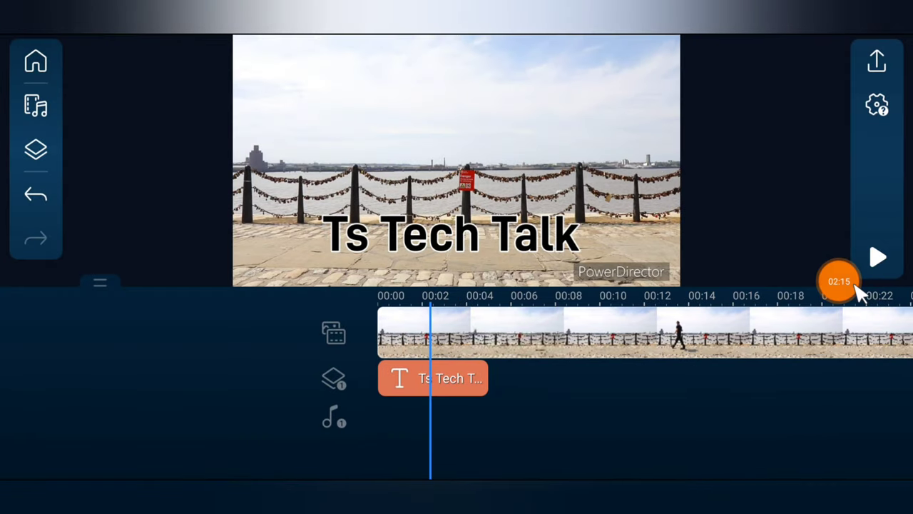
Return the playhead to the start of the timeline and open the In Animation choices for the "Ts Tech Talk" title.
drag(838, 281, 795, 71)
drag(506, 427, 557, 341)
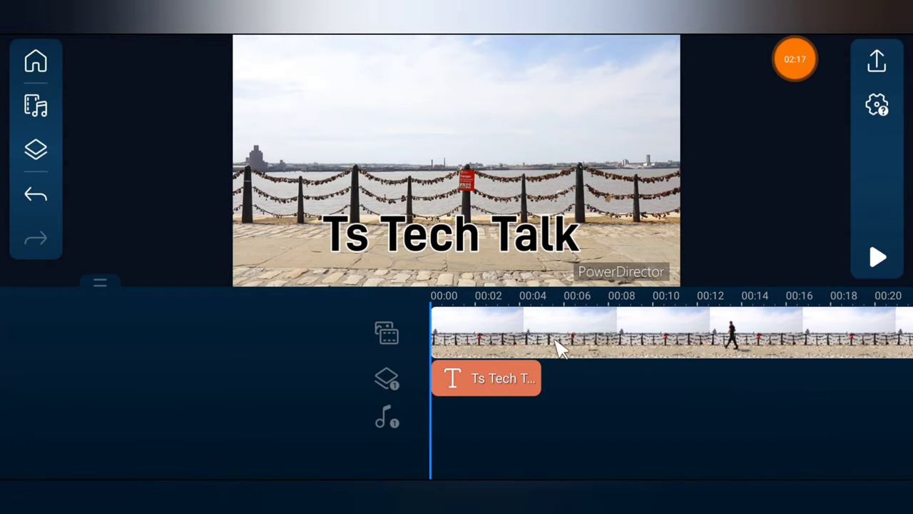
click(498, 381)
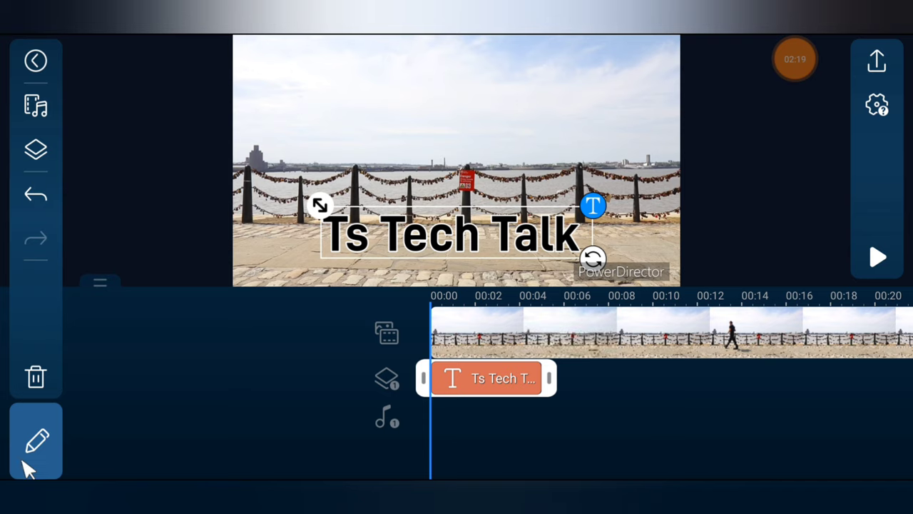
click(37, 441)
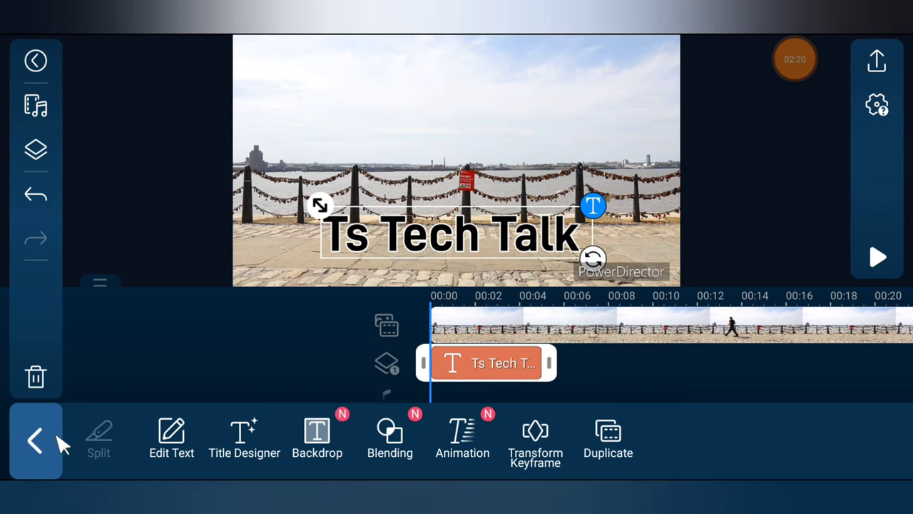
click(479, 446)
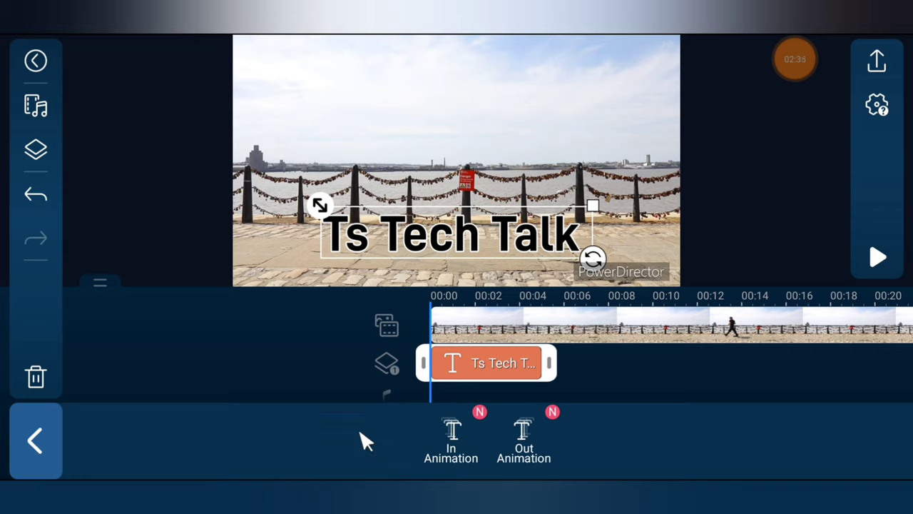
click(450, 436)
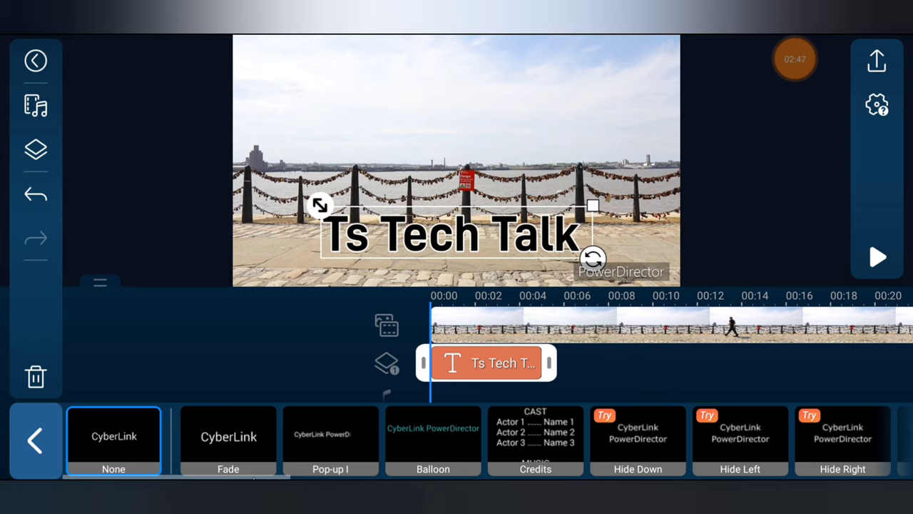
Browse the entrance animations, apply Fade to the title, and play back the opening to preview it.
drag(268, 476, 690, 451)
scroll(785, 463, right, 5)
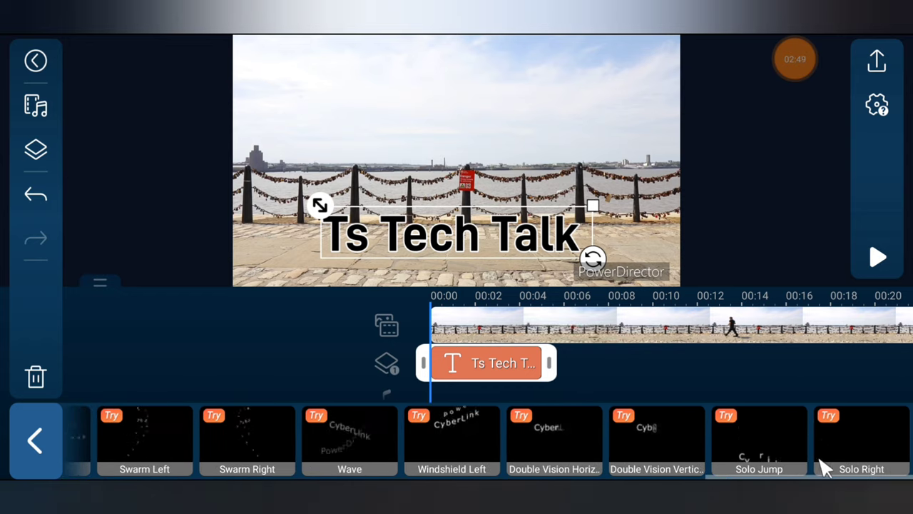
scroll(678, 469, left, 3)
scroll(628, 467, right, 10)
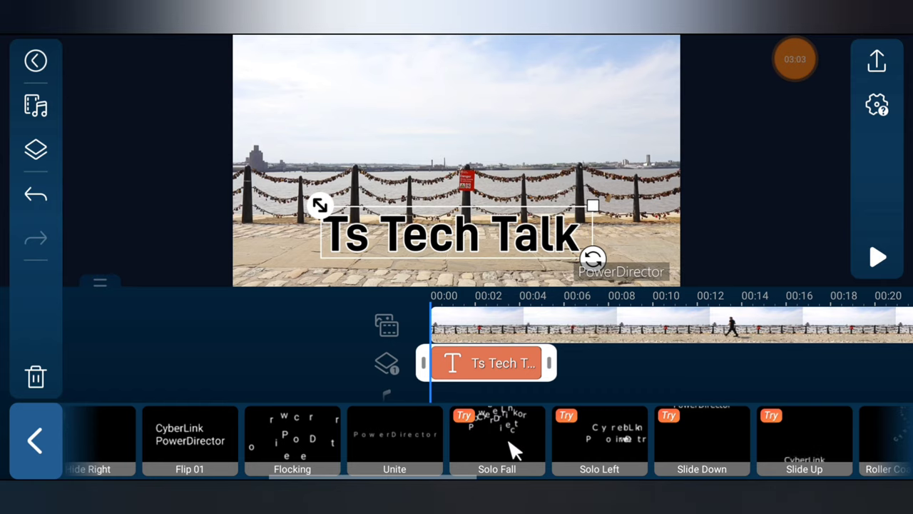
scroll(411, 442, left, 5)
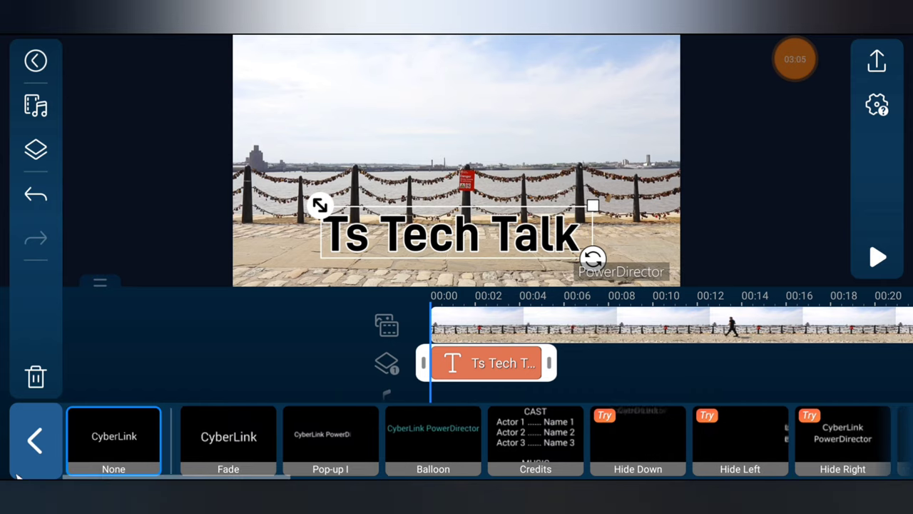
click(261, 446)
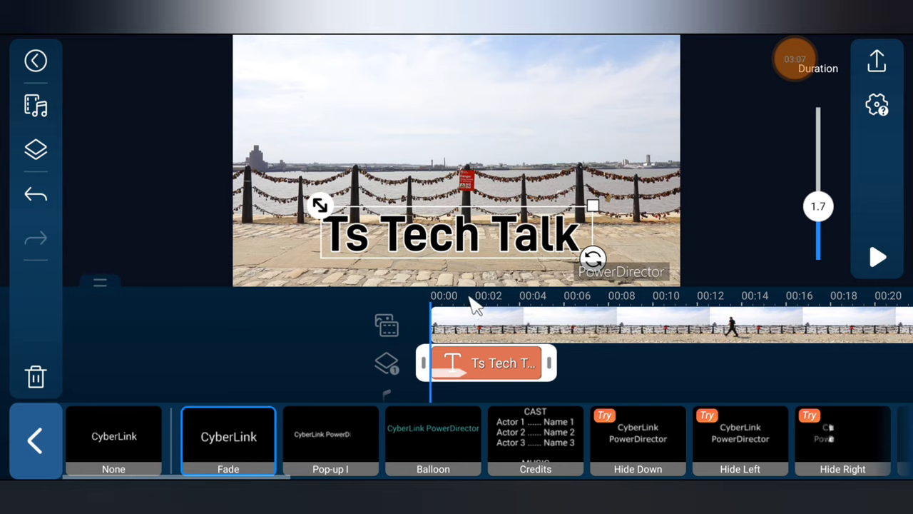
click(627, 375)
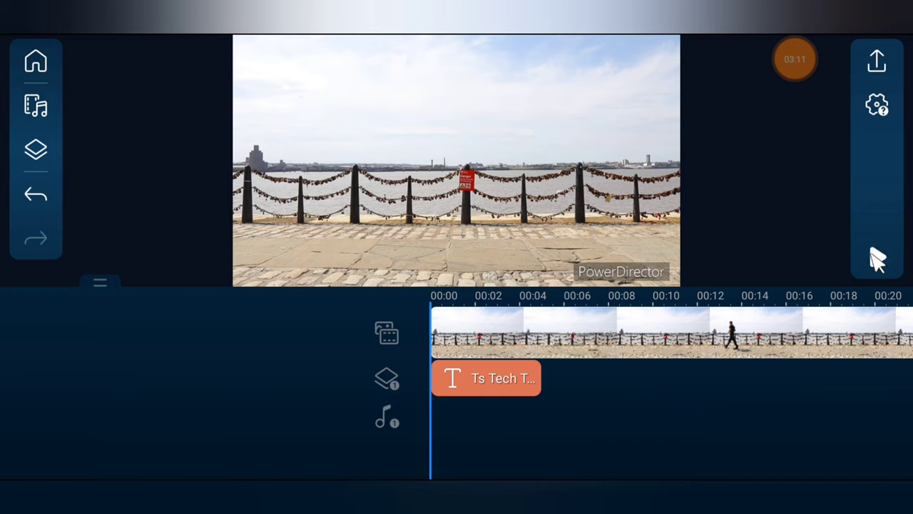
click(876, 260)
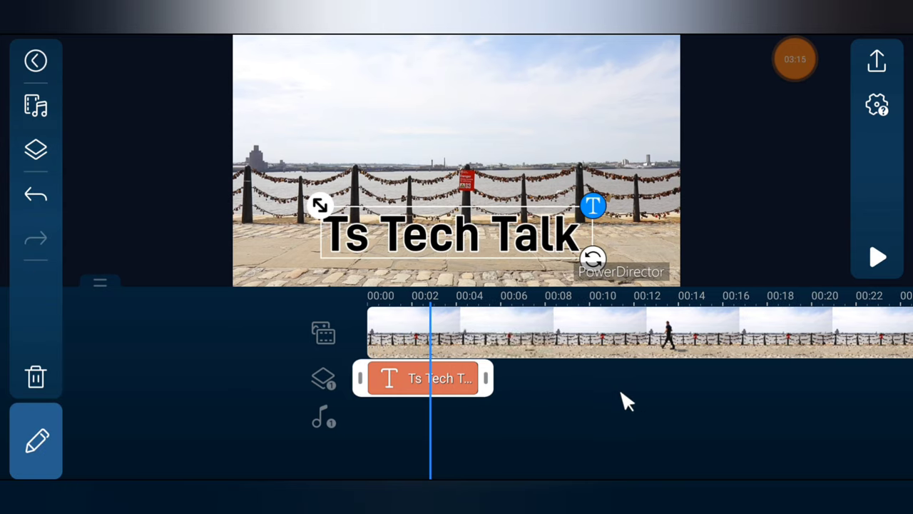
Go back to the start of the timeline and change the title's In Animation to Pop-up I.
drag(550, 413, 615, 415)
click(60, 465)
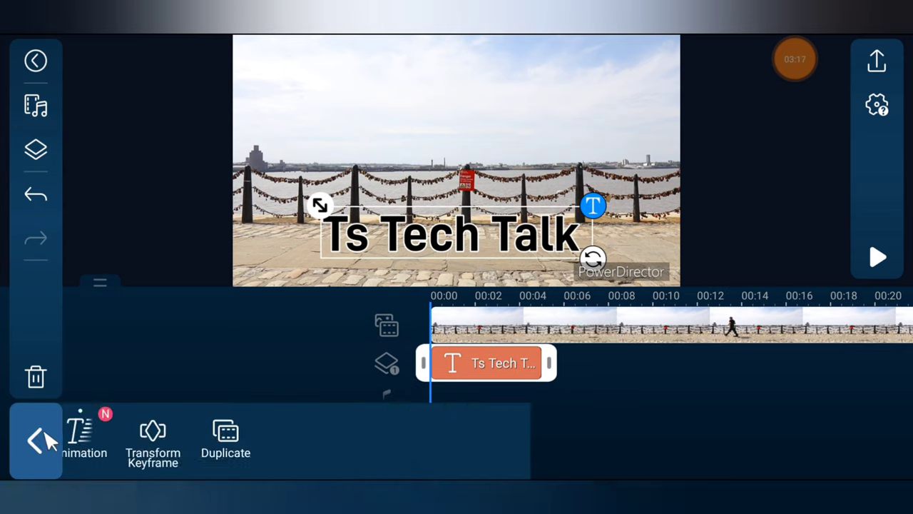
click(464, 435)
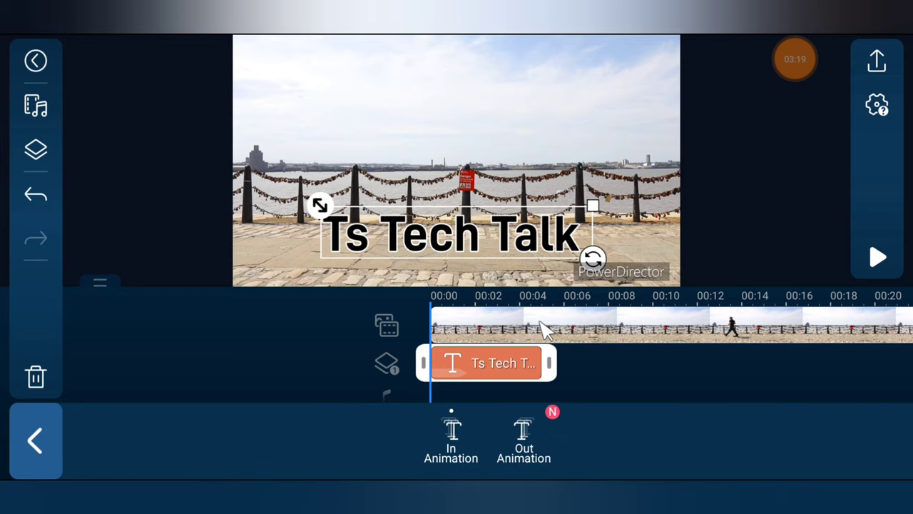
click(451, 439)
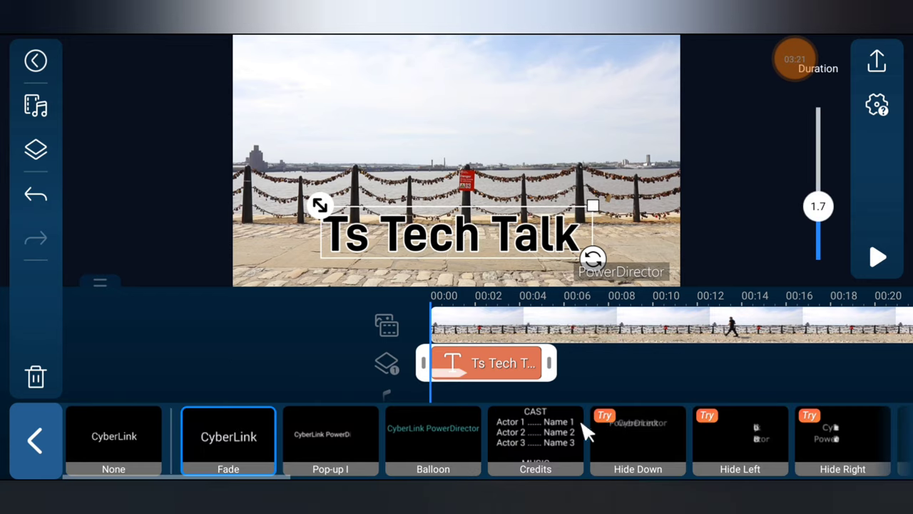
drag(721, 446, 336, 473)
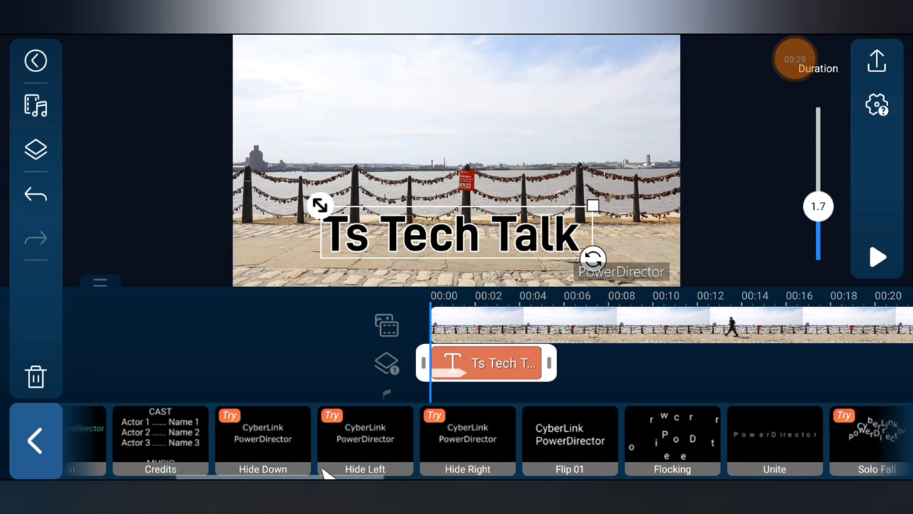
drag(812, 457, 660, 474)
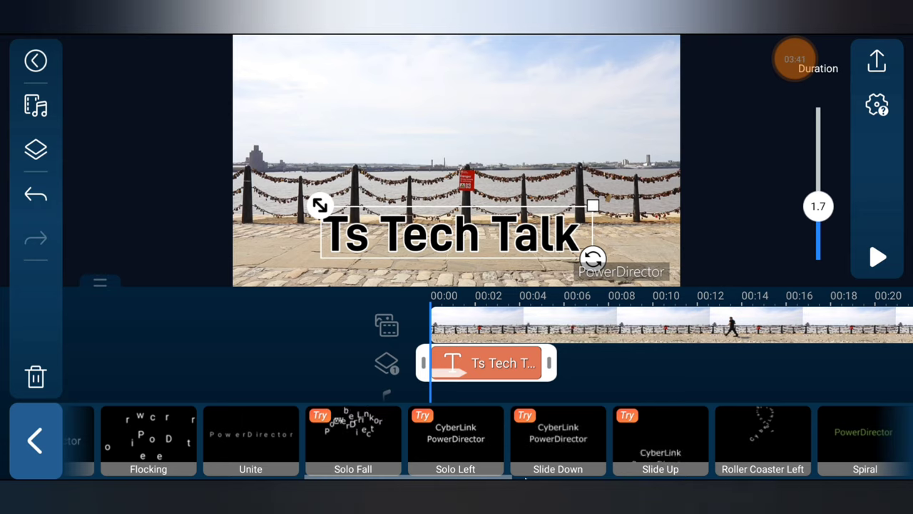
drag(474, 480, 271, 483)
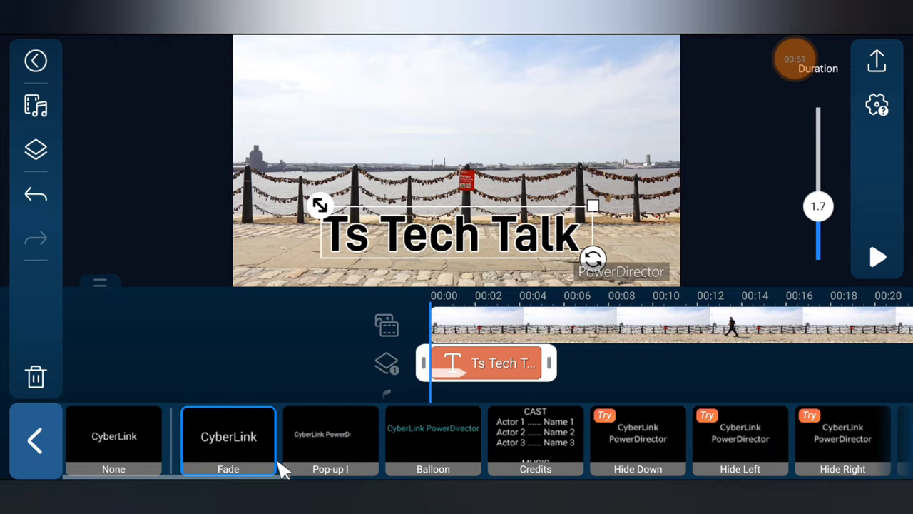
click(326, 453)
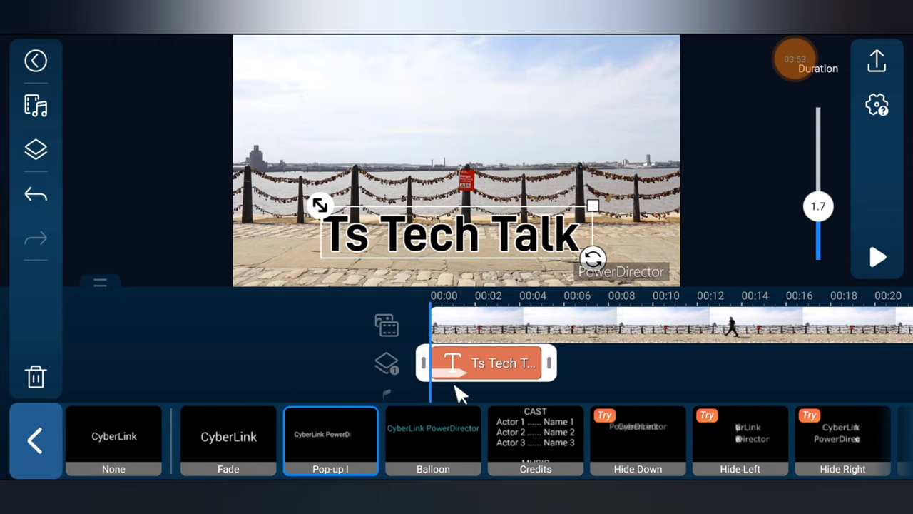
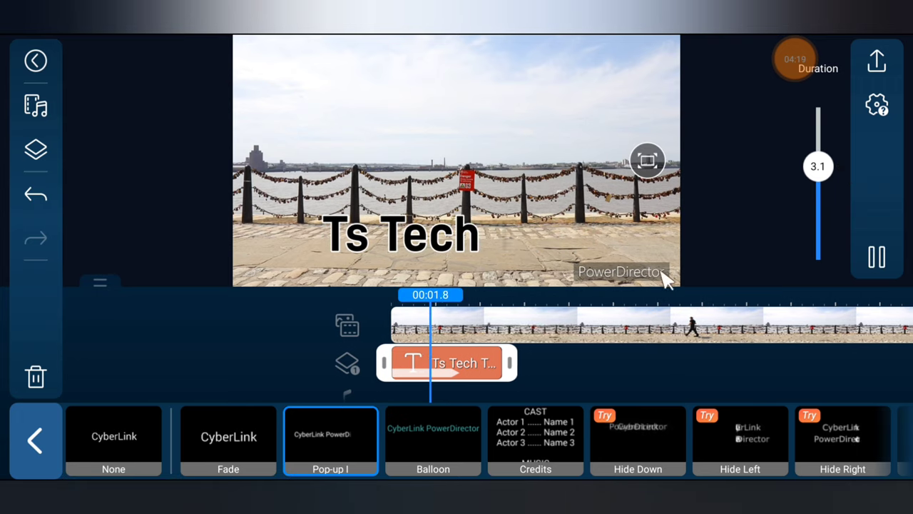
Set the title's Pop-up I entrance animation duration to 0.8 and preview it from the start of the timeline.
drag(819, 167, 821, 235)
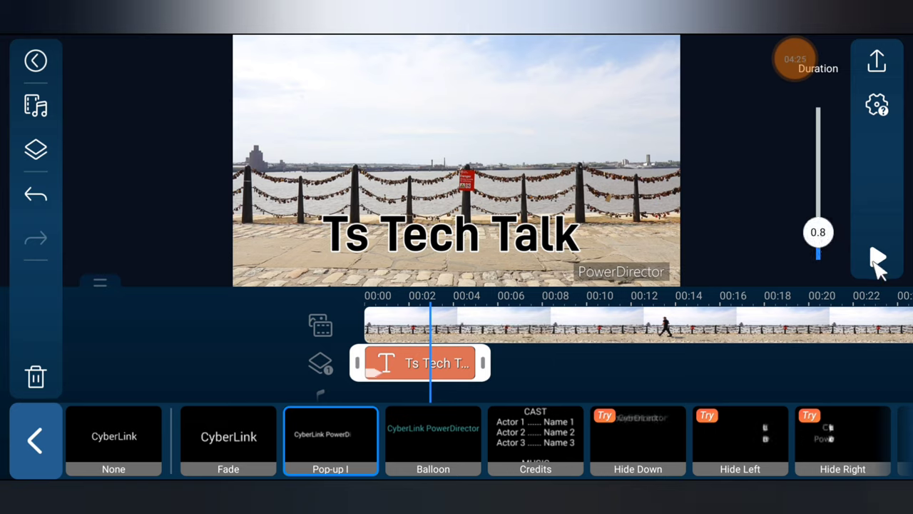
click(876, 258)
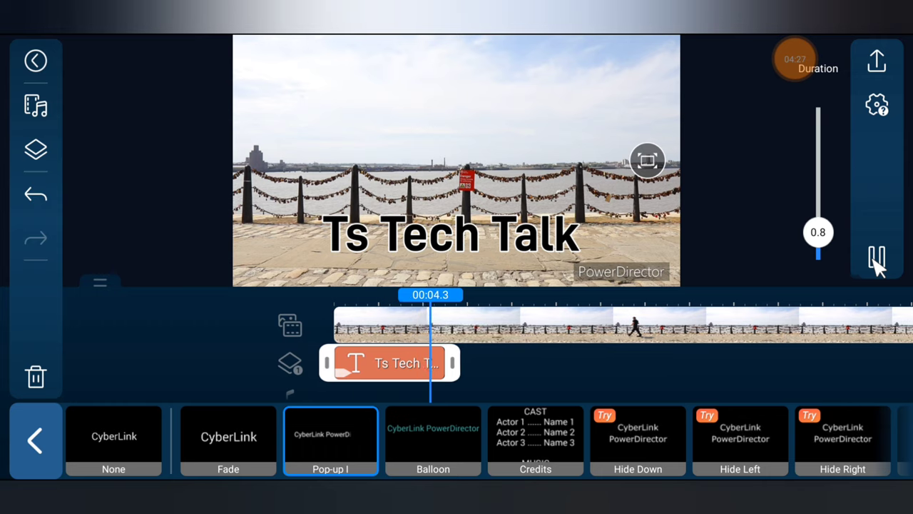
drag(449, 397, 748, 388)
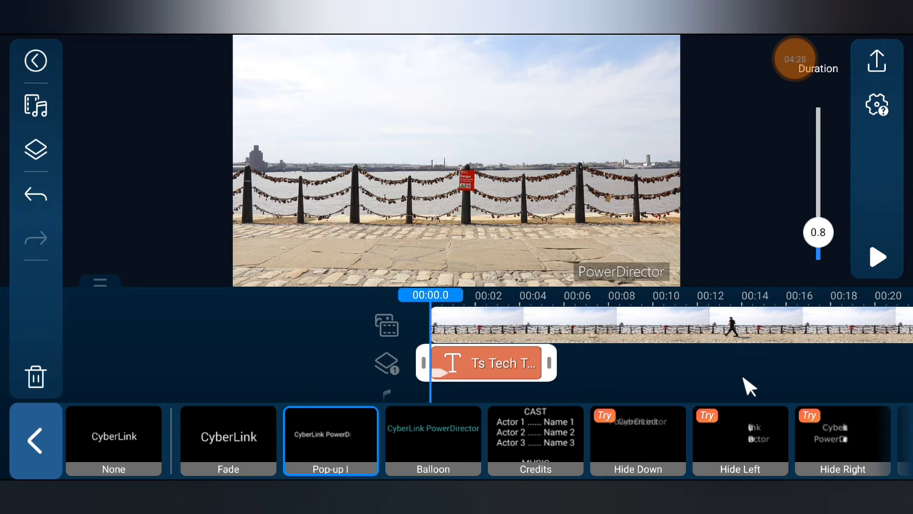
click(881, 264)
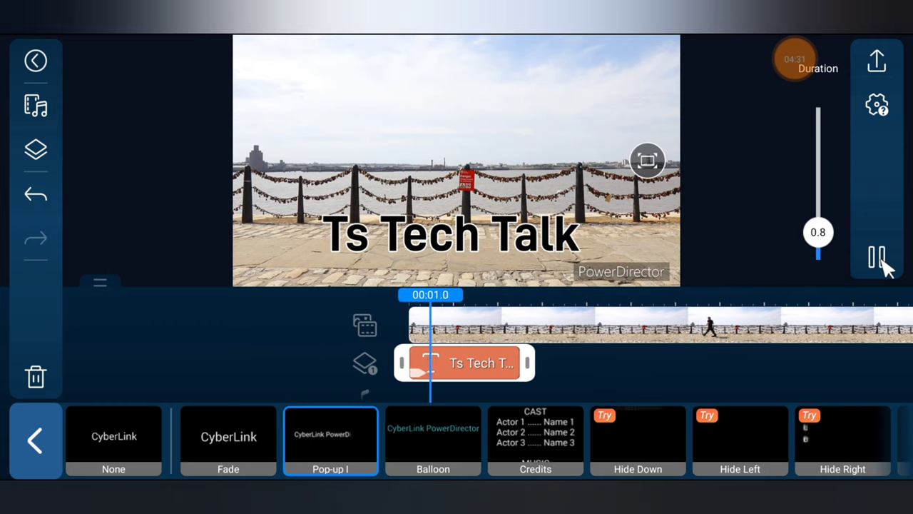
Set the Pop-up I entrance animation duration to 2.7 and play back the title.
drag(821, 231, 853, 180)
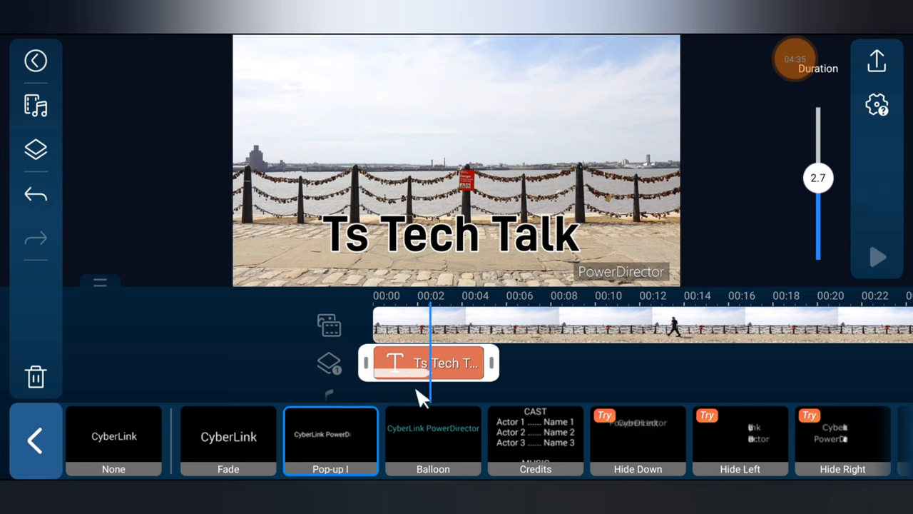
click(873, 261)
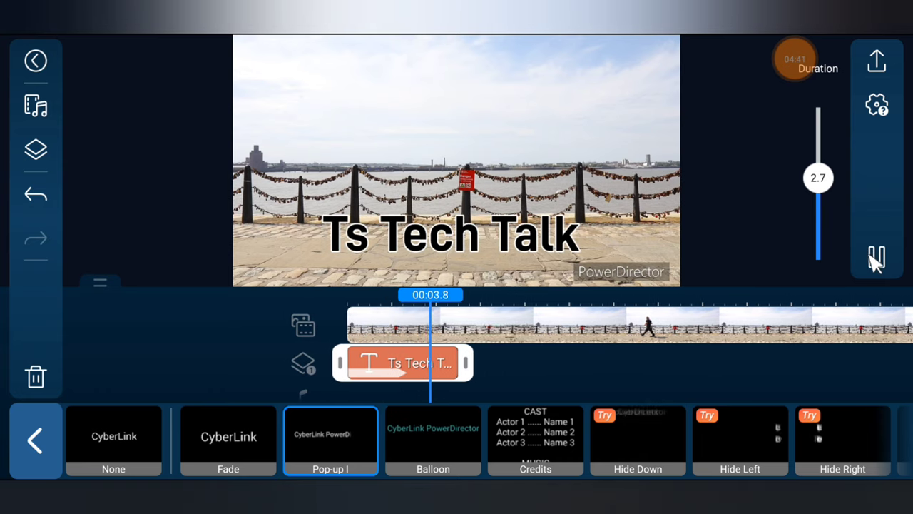
click(876, 260)
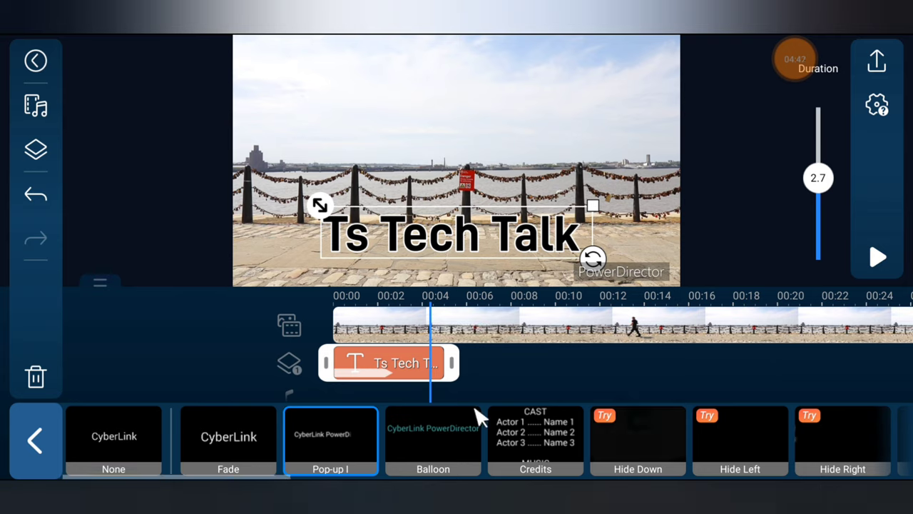
Apply a Fade Out Animation to the "Ts Tech Talk" title and set its duration to 1.8.
click(525, 384)
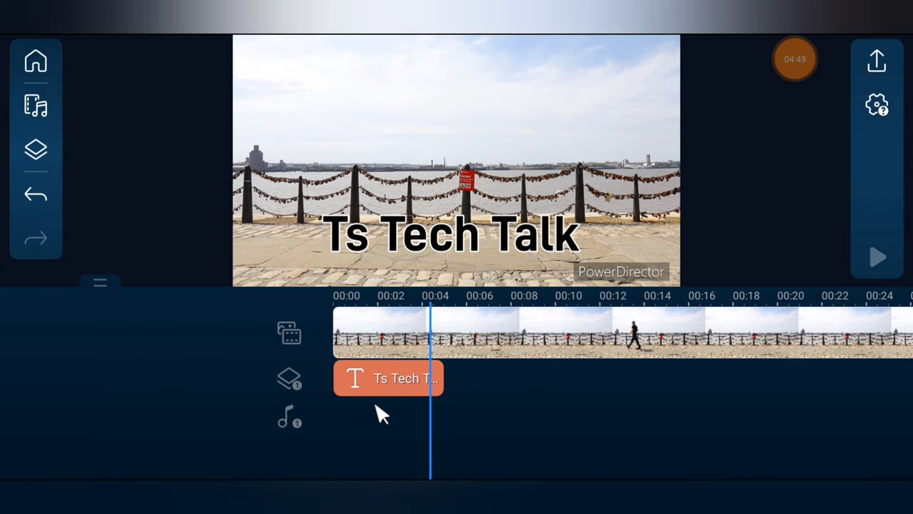
click(385, 385)
click(57, 471)
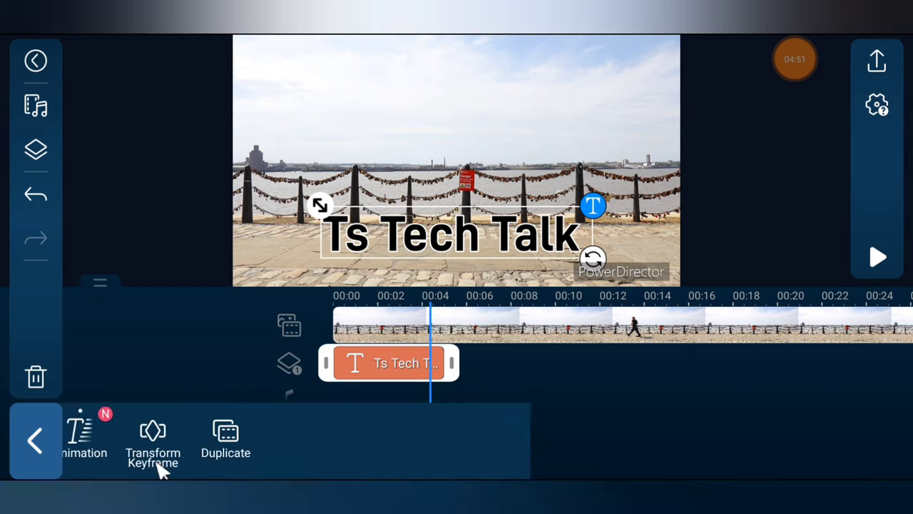
click(462, 436)
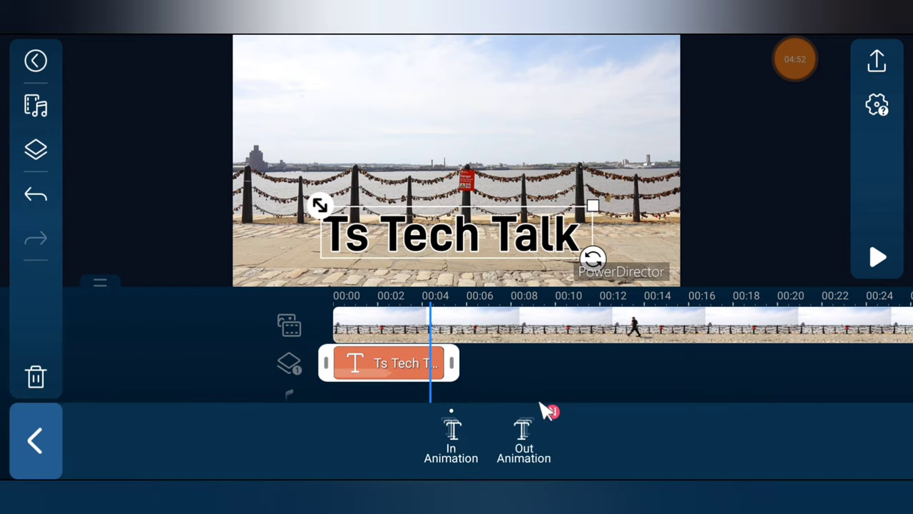
click(523, 436)
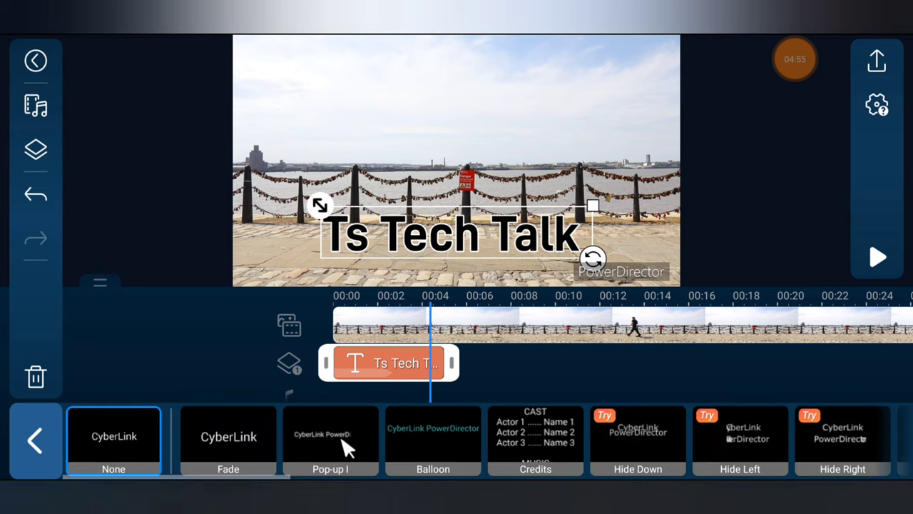
click(228, 439)
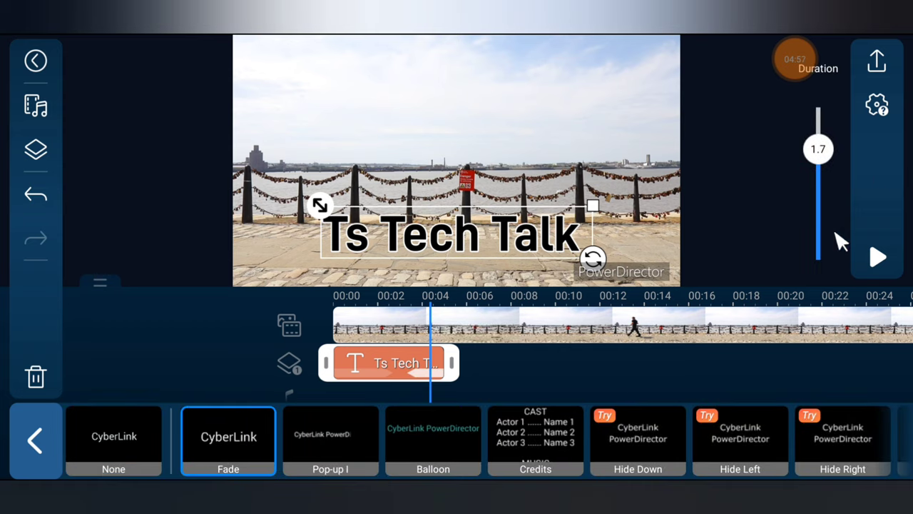
drag(832, 151, 836, 143)
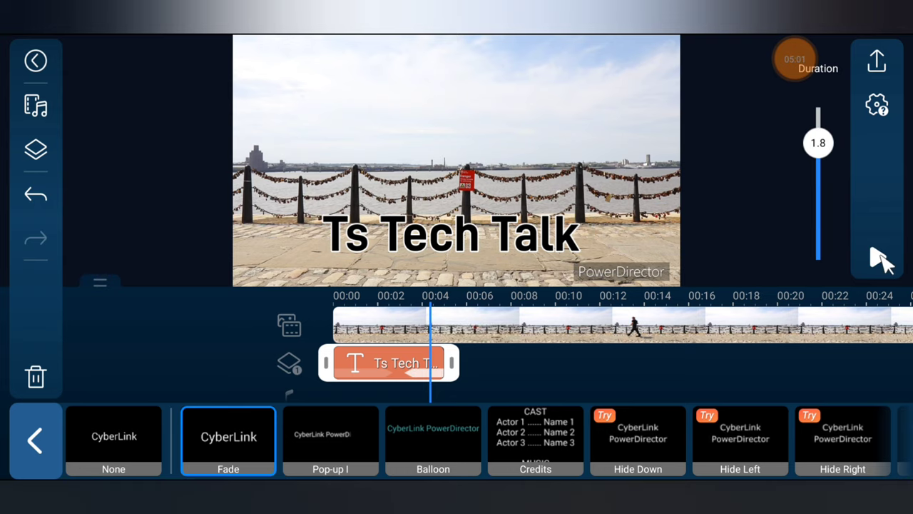
Deselect the title, return to the start of the timeline, and play through the title's entrance and exit animations.
click(601, 369)
drag(599, 376, 912, 418)
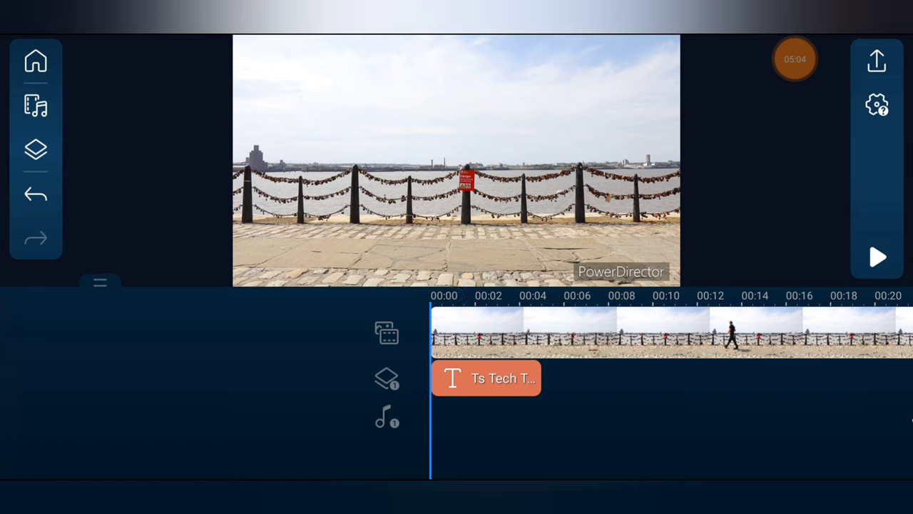
click(878, 259)
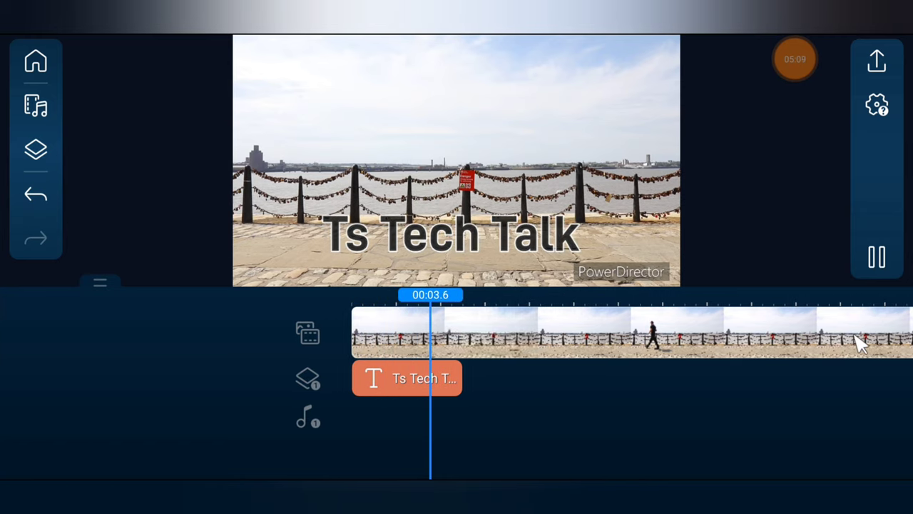
mouse_move(619, 409)
mouse_down()
mouse_move(685, 419)
mouse_move(628, 420)
mouse_up()
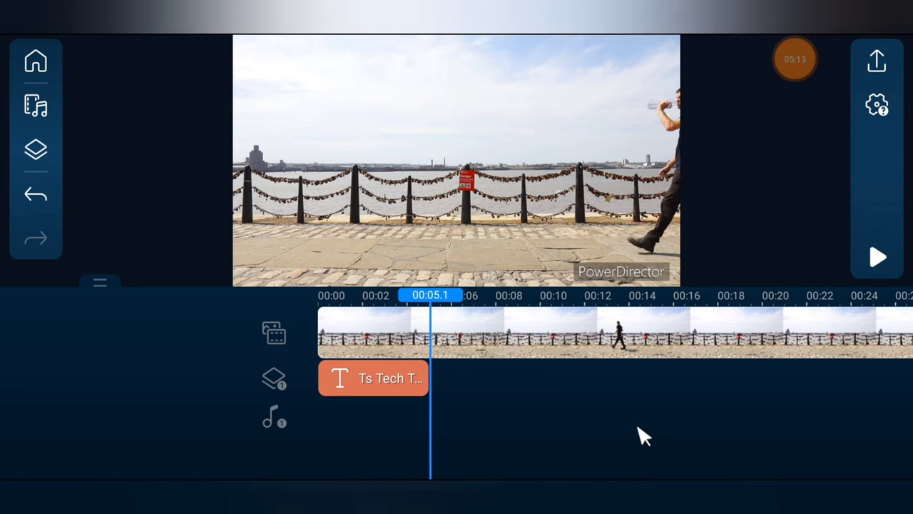
key(space)
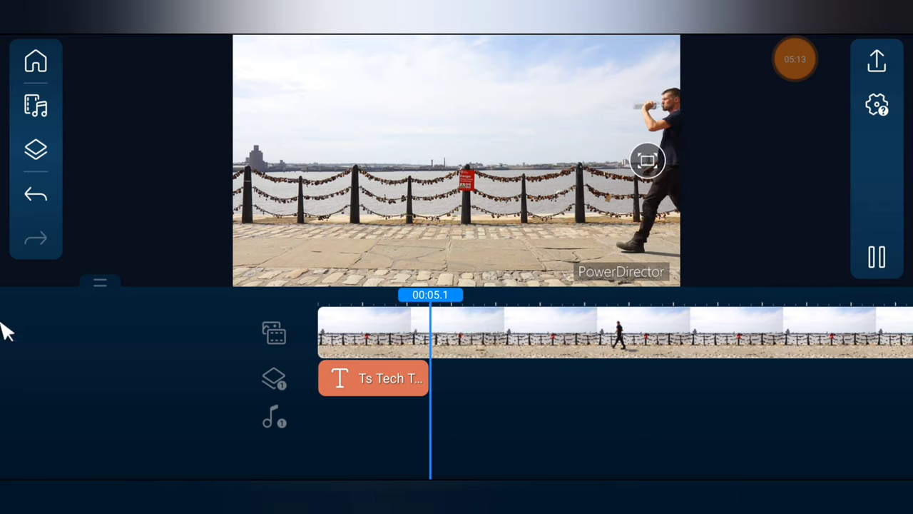
Add the Blink title from the Cool Effect category just after the "Ts Tech Talk" title and return to the timeline.
click(37, 151)
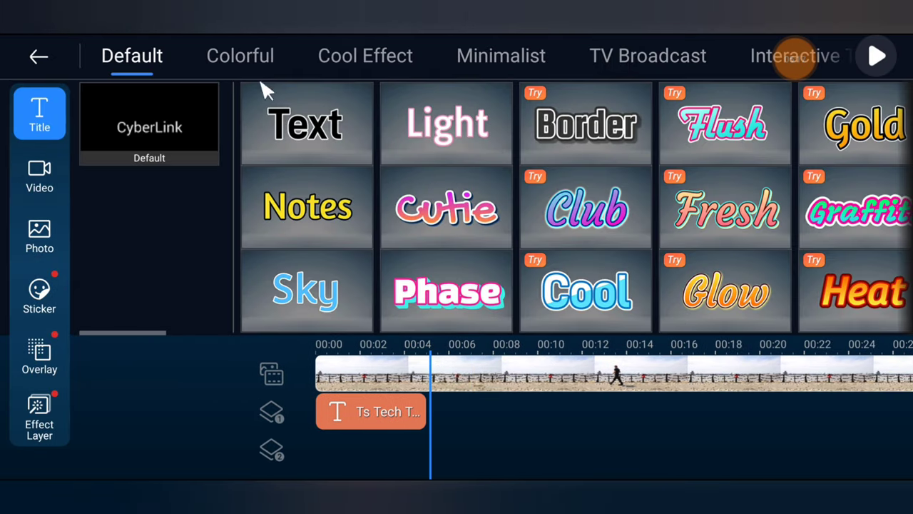
drag(784, 191, 189, 179)
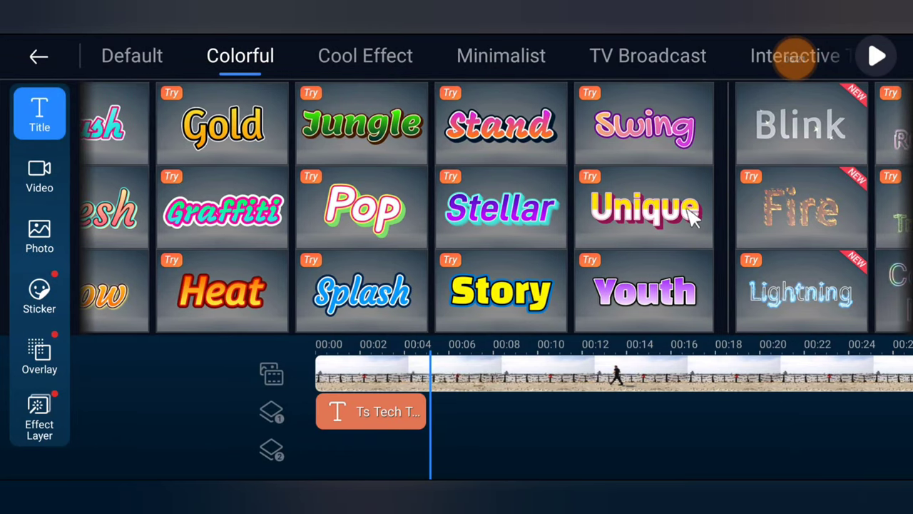
drag(692, 217, 406, 216)
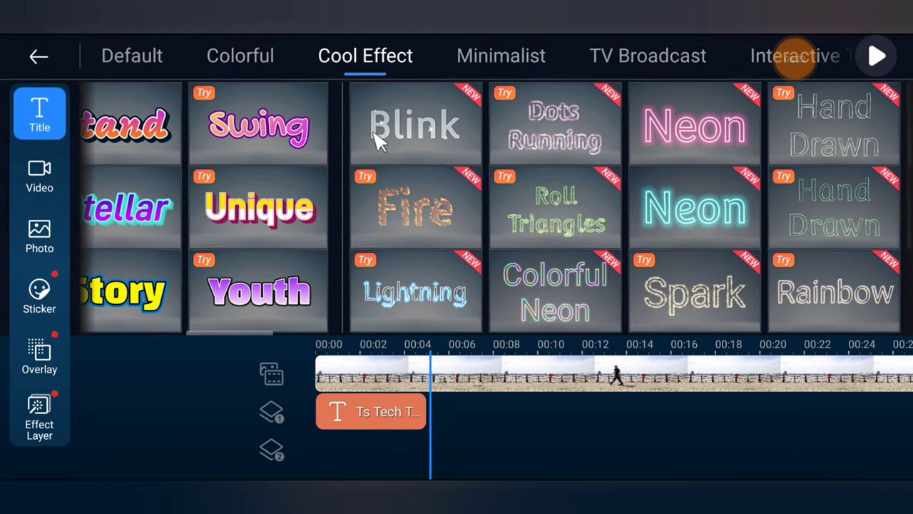
click(436, 141)
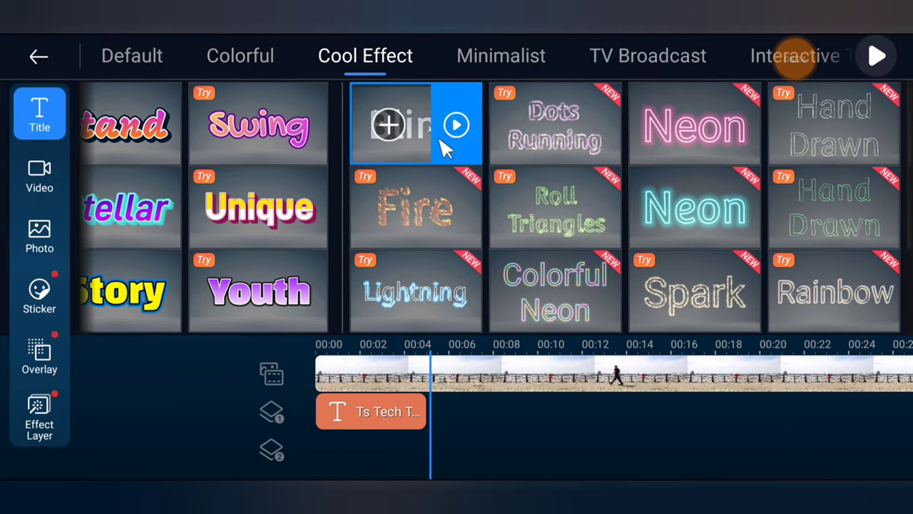
click(391, 127)
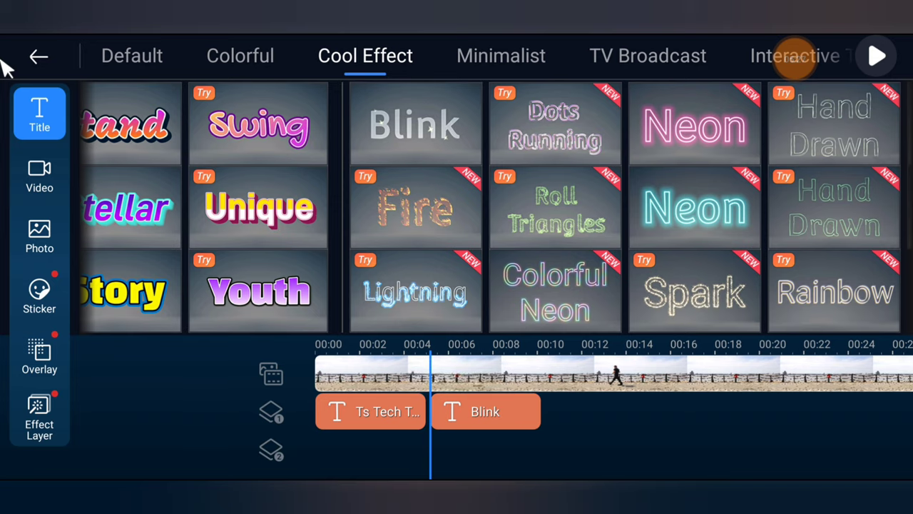
click(35, 59)
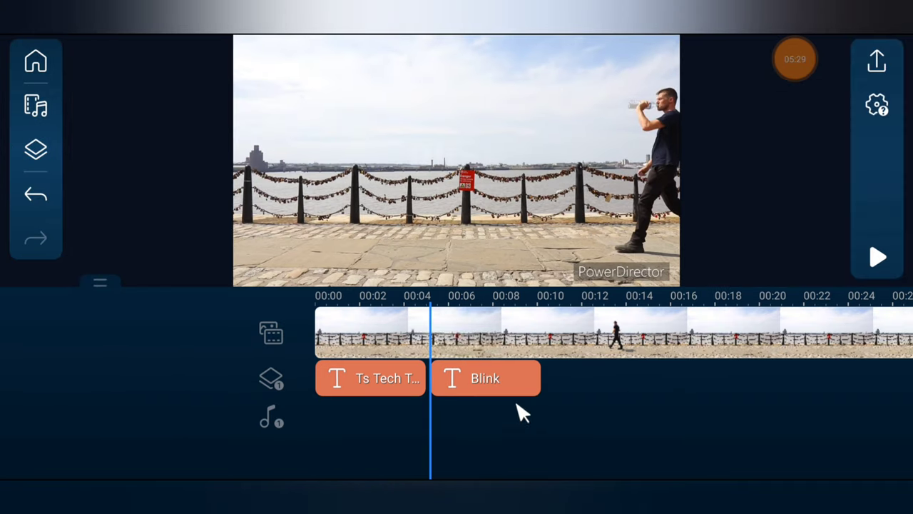
Position the playhead over the latter part of the Blink title and add a black Color Board as a second overlay layer.
drag(561, 437, 465, 439)
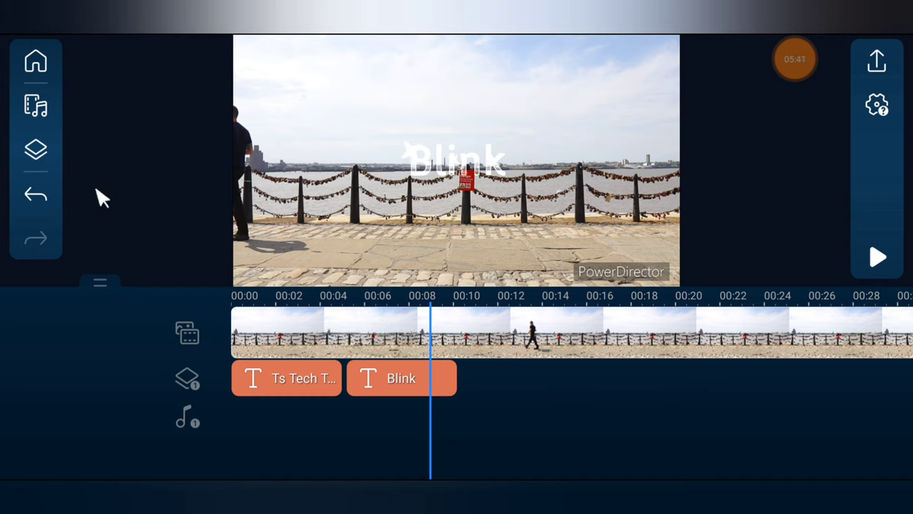
click(37, 149)
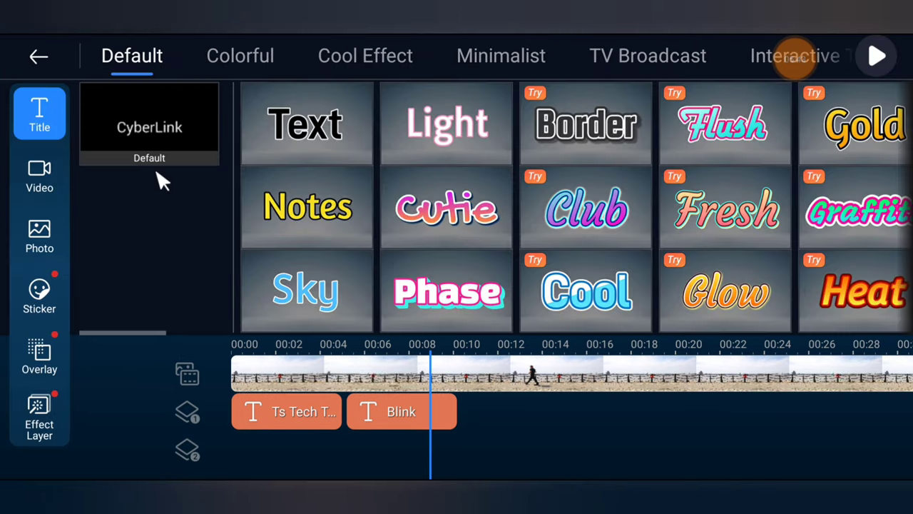
click(40, 235)
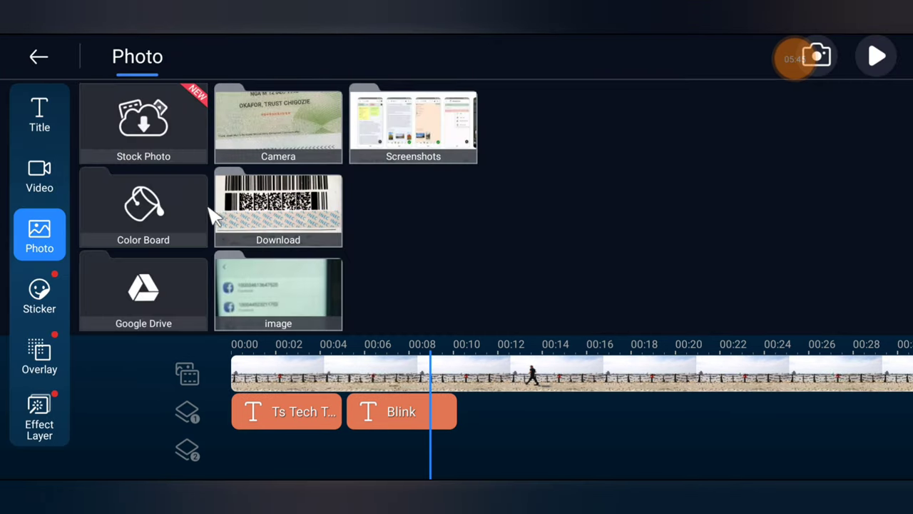
click(176, 207)
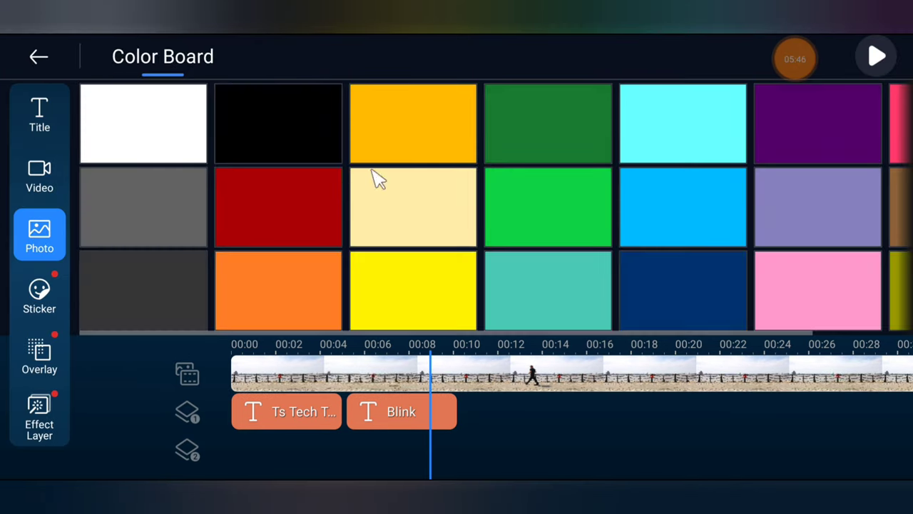
click(291, 134)
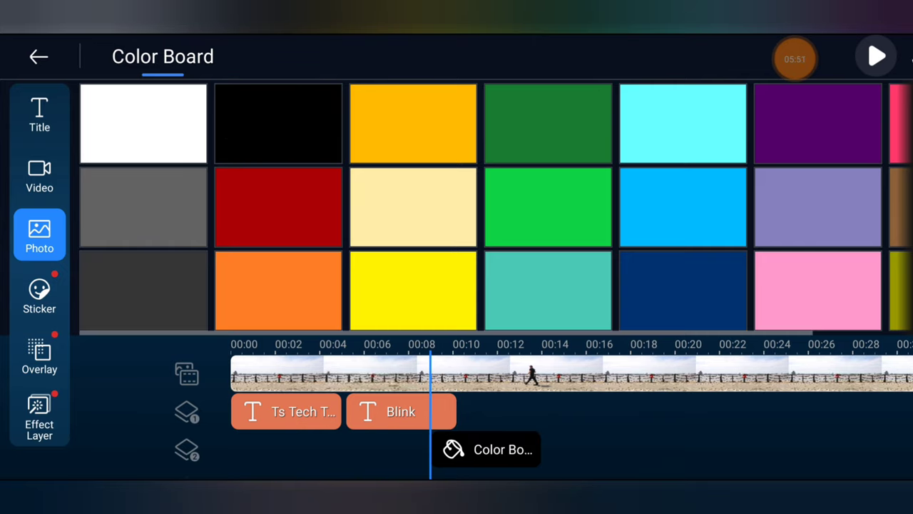
click(39, 59)
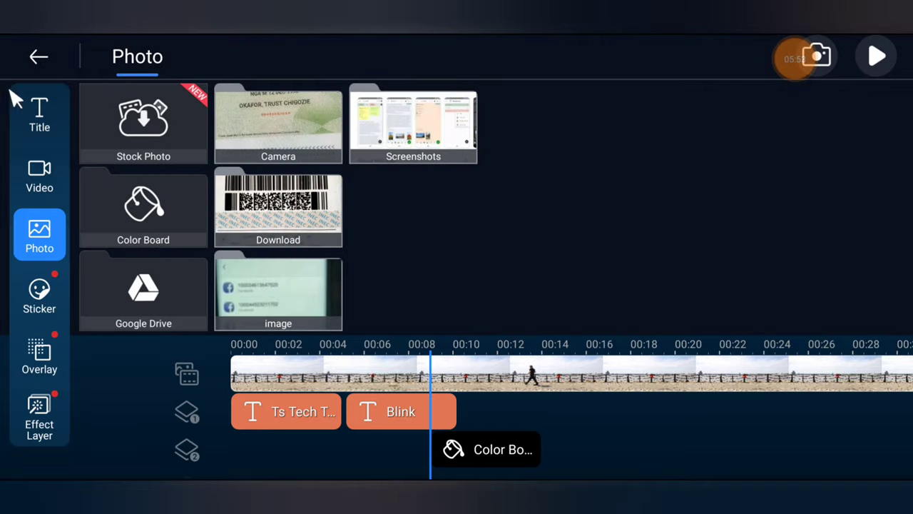
click(25, 62)
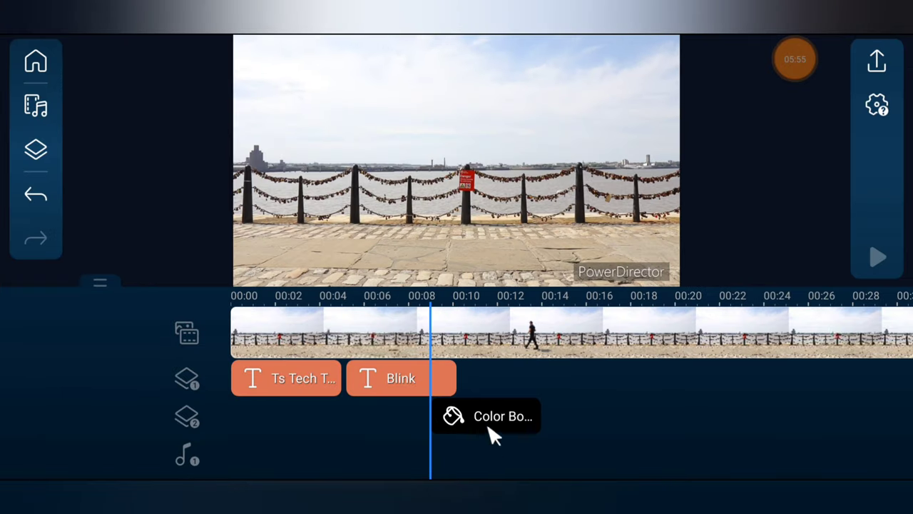
Move the black color board clip earlier so it starts and ends directly beneath the Blink title on the timeline.
click(492, 420)
drag(498, 421, 545, 418)
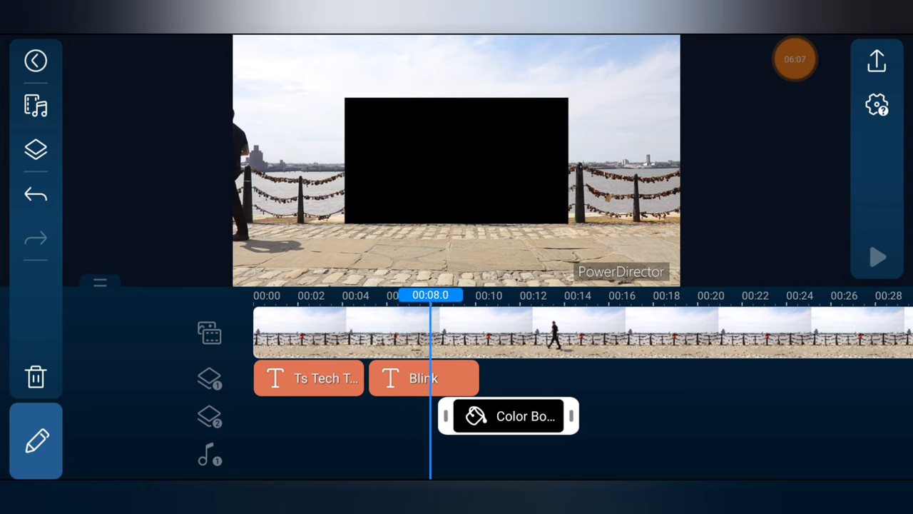
click(423, 378)
click(508, 416)
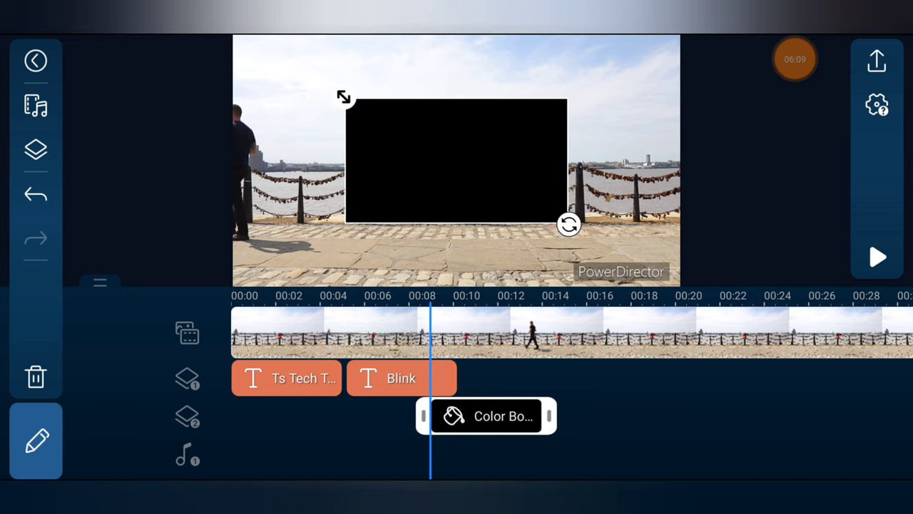
drag(423, 416, 353, 416)
click(499, 456)
drag(499, 456, 501, 456)
click(507, 416)
drag(423, 416, 406, 416)
drag(633, 416, 549, 416)
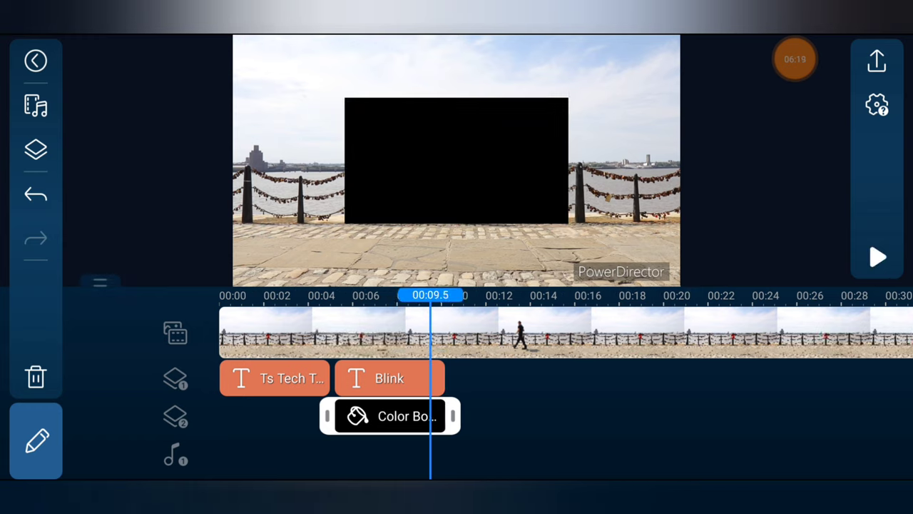
Swap the overlay layers so the black color board sits on layer 1 and the Blink title on layer 2, both starting right after "Ts Tech Talk".
click(398, 378)
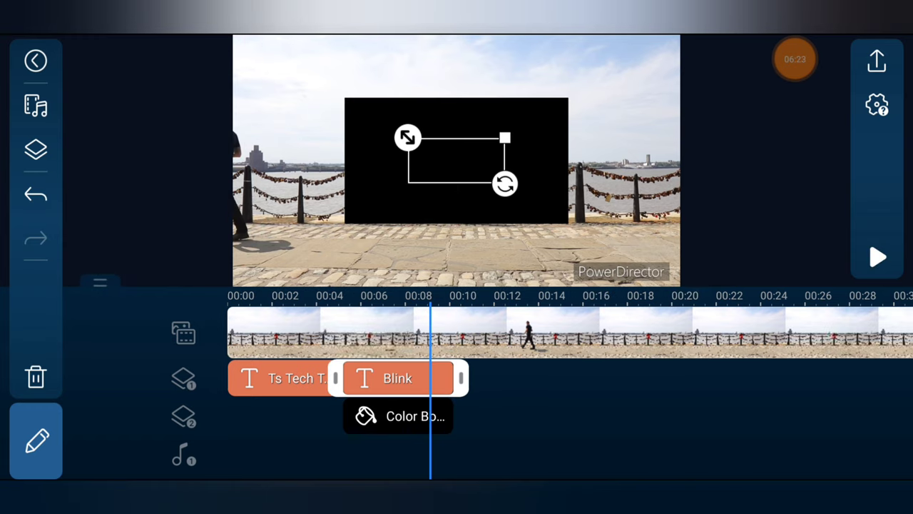
drag(400, 416, 395, 416)
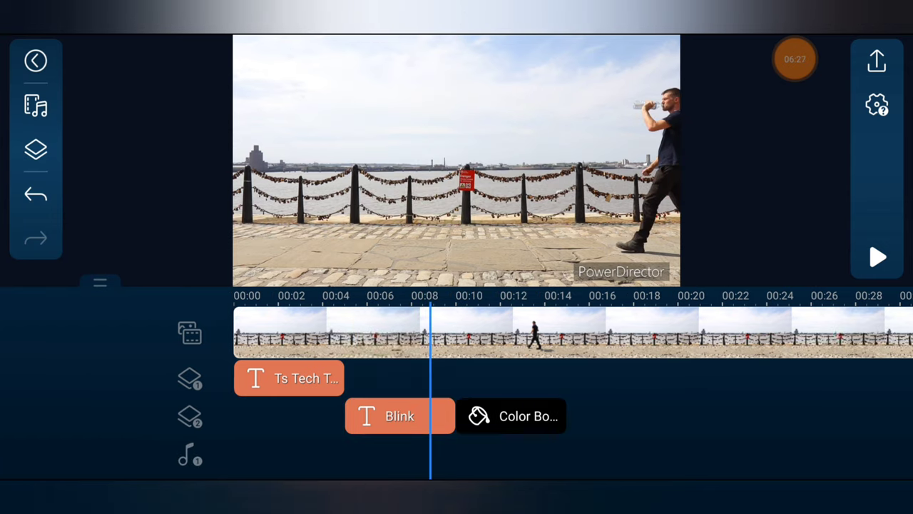
click(598, 416)
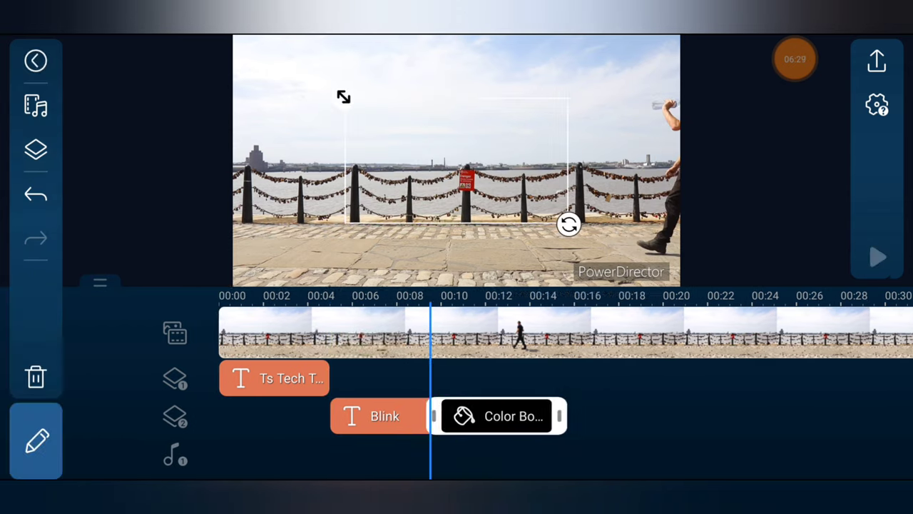
drag(486, 416, 450, 379)
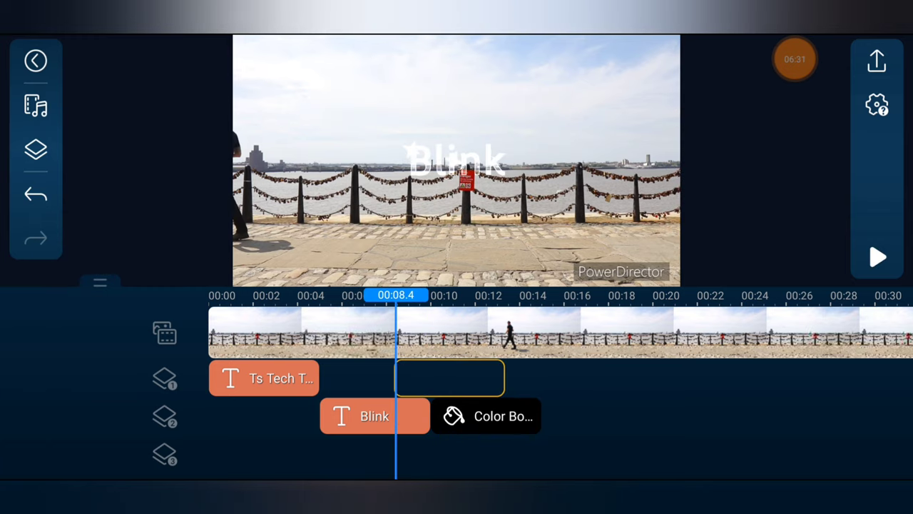
drag(349, 294, 325, 294)
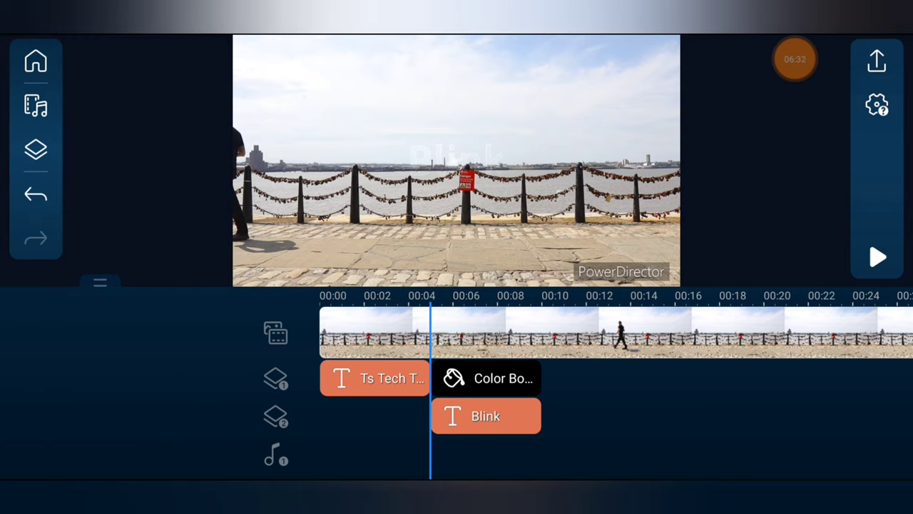
Play back the Blink title over the black color board to check its sparkle effect.
click(878, 257)
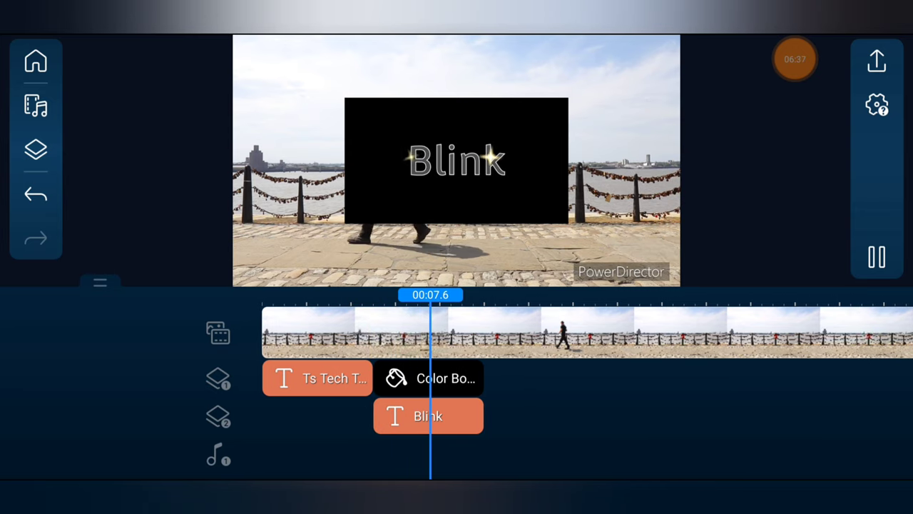
click(877, 257)
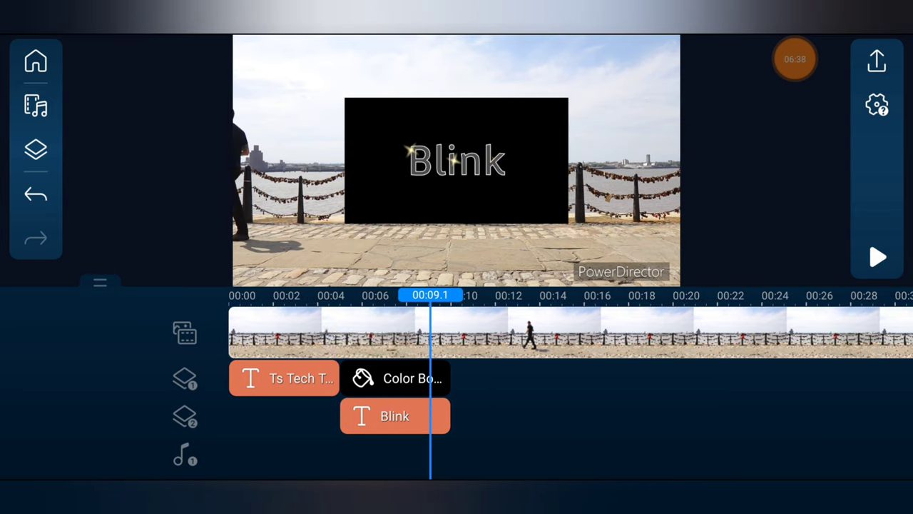
click(878, 257)
click(396, 378)
click(36, 61)
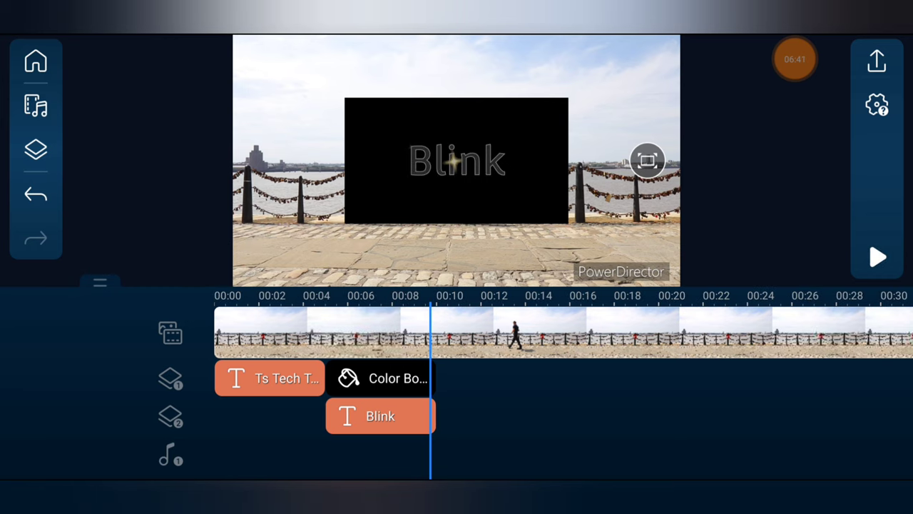
Extend the end of the black color board clip to about 17 seconds on the timeline.
click(396, 378)
drag(285, 453, 492, 453)
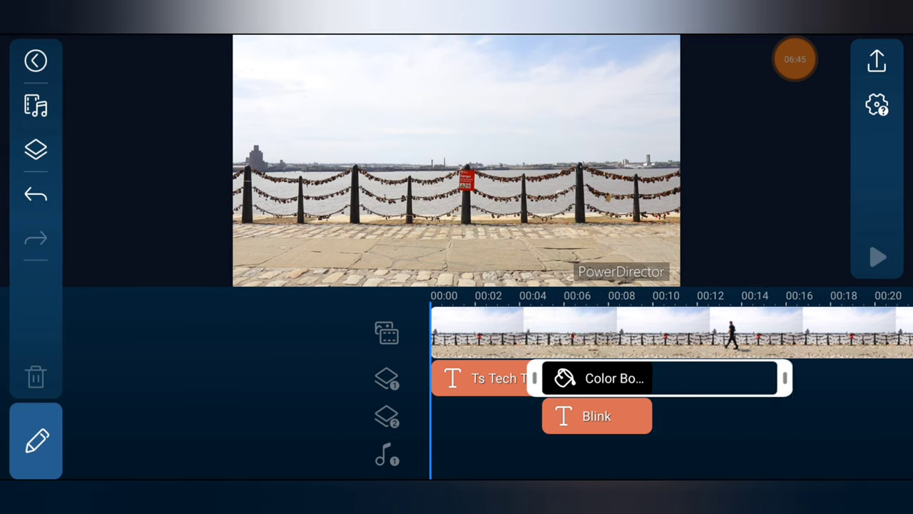
drag(784, 378, 819, 378)
drag(286, 453, 381, 453)
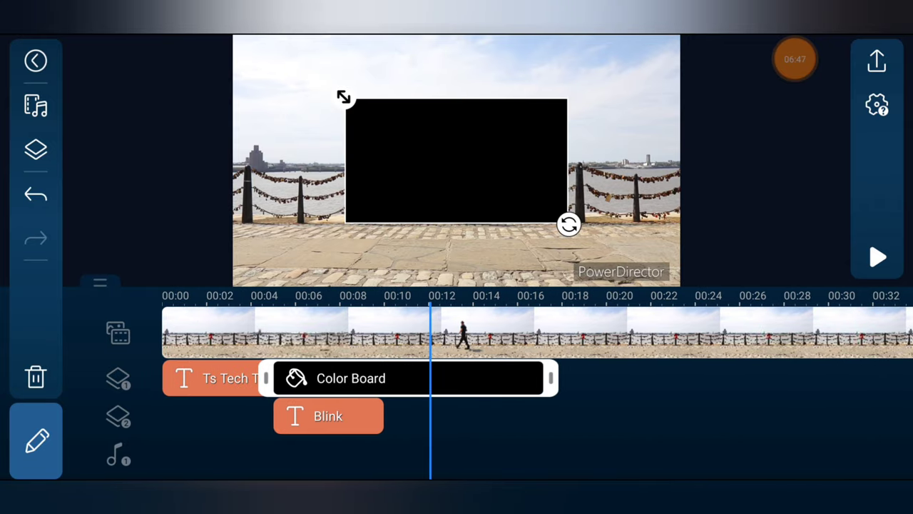
Lengthen the Blink title so it ends together with the black color board.
click(328, 415)
drag(442, 416, 597, 416)
drag(285, 453, 515, 454)
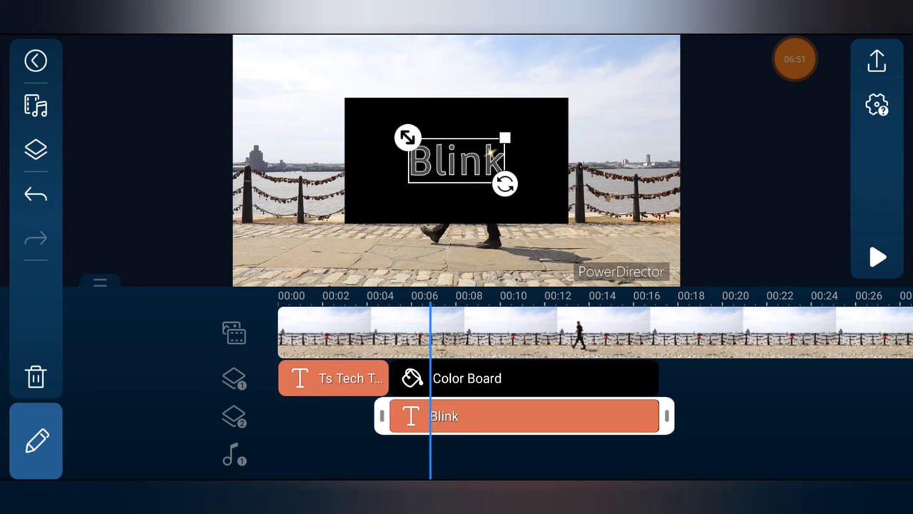
Deselect the title and play the extended Blink section from just before its start.
click(515, 456)
drag(463, 328, 523, 328)
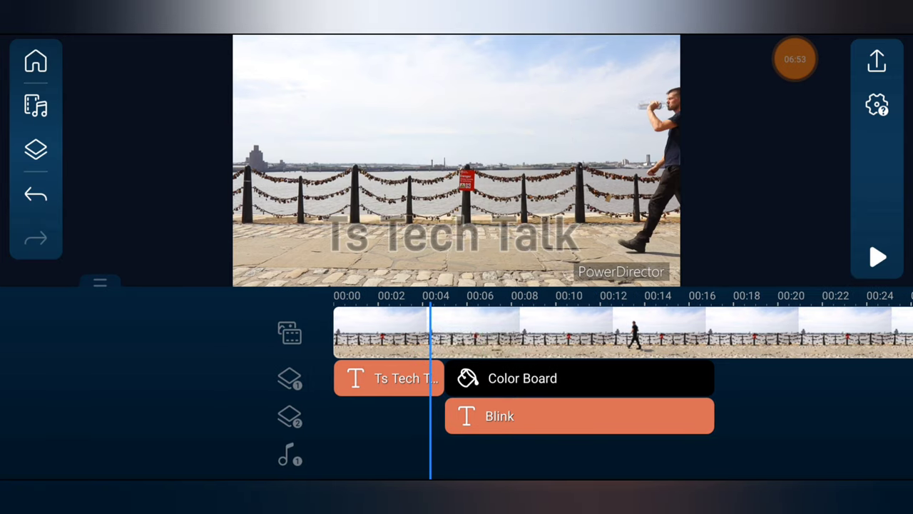
click(877, 257)
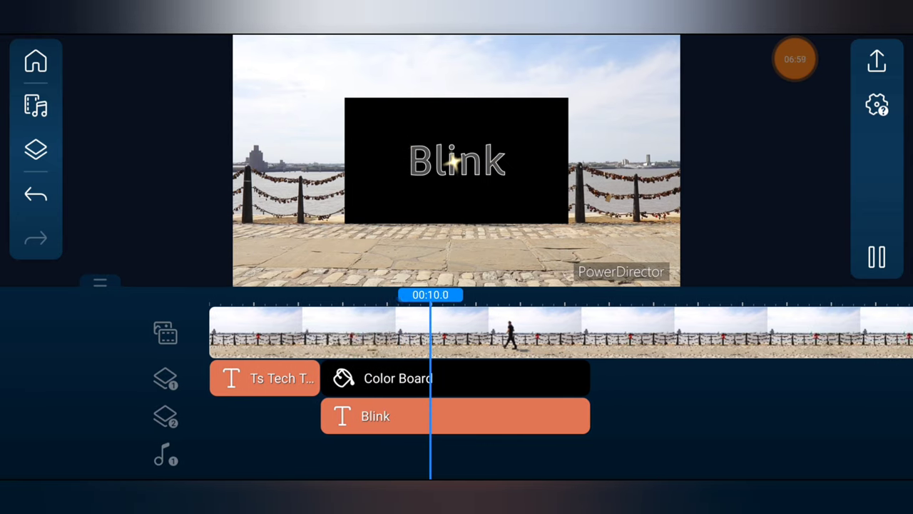
Replace the Blink title's text with "Trust".
click(456, 416)
click(457, 162)
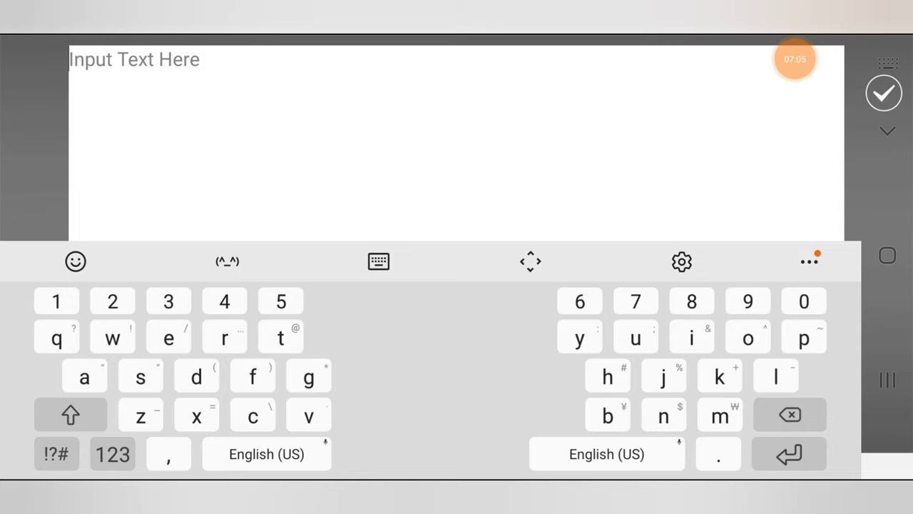
click(71, 415)
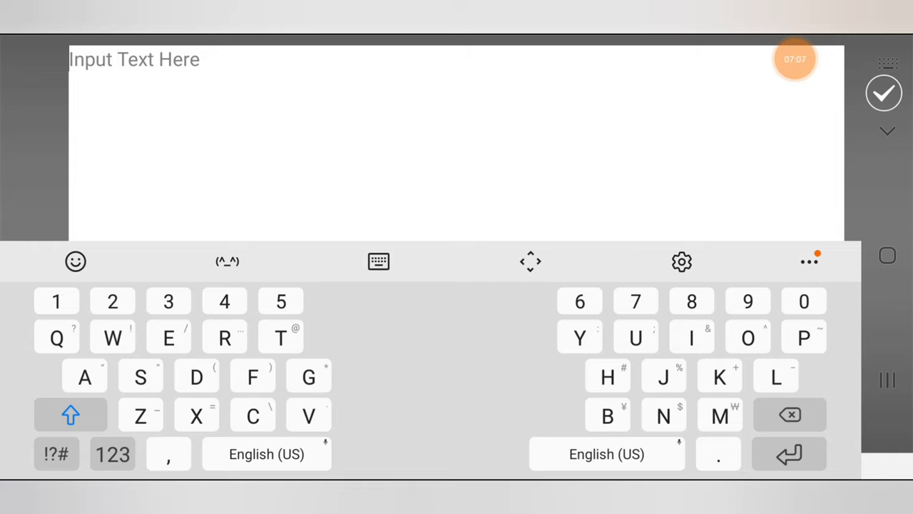
text(Trust)
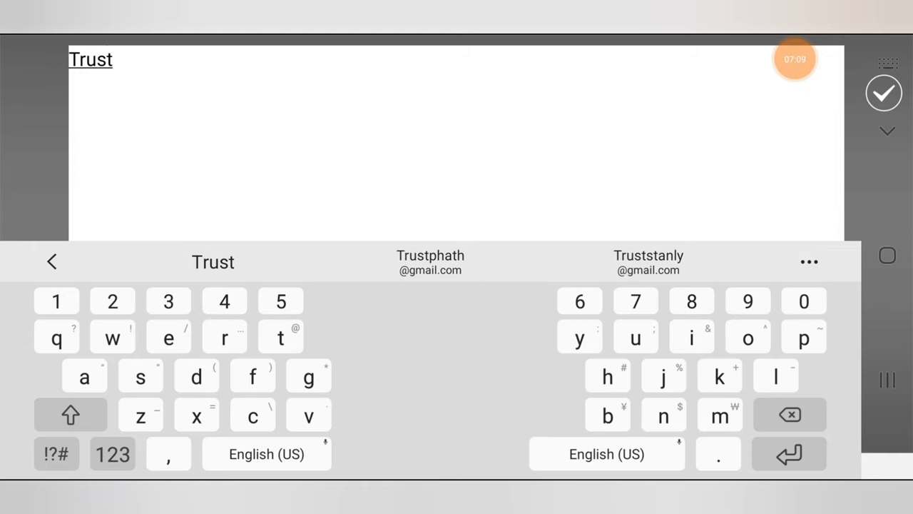
click(884, 92)
Play back the "Trust" title over the color board, then close its editing options and replay it from near its start.
scroll(557, 328, left, 3)
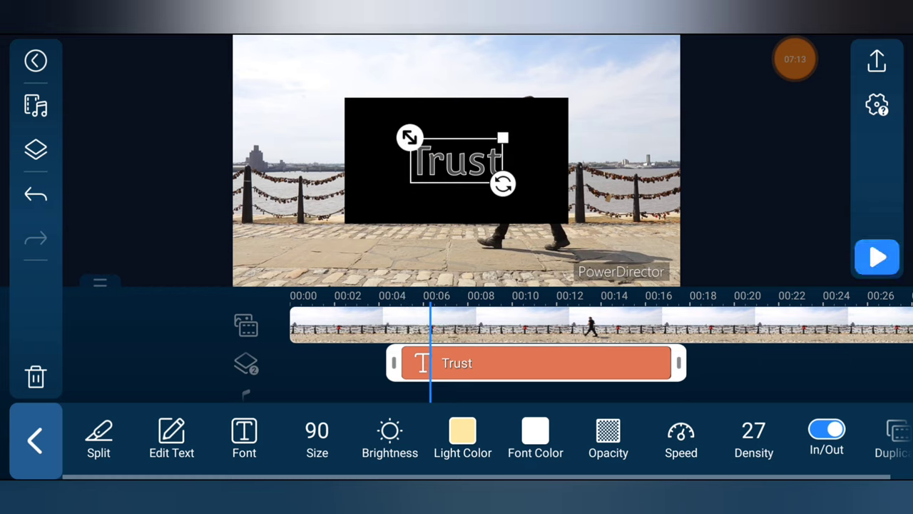
click(876, 257)
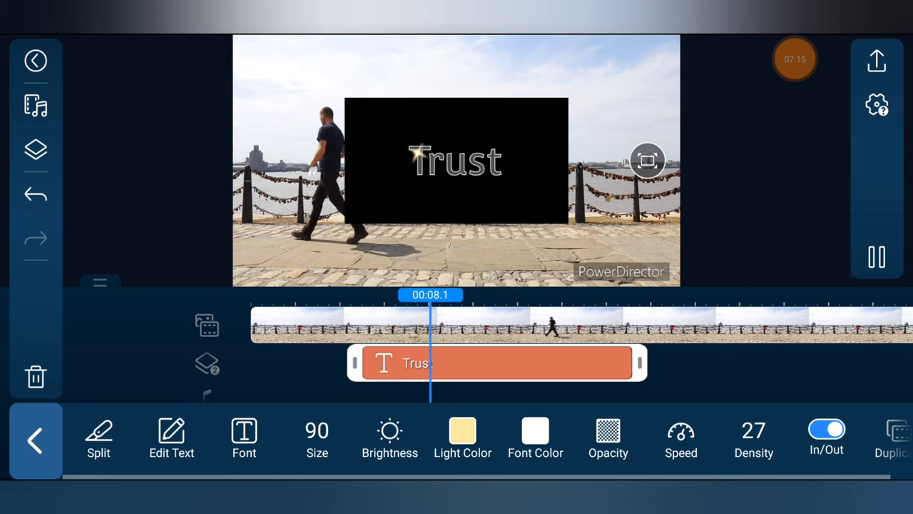
click(35, 440)
scroll(556, 328, left, 2)
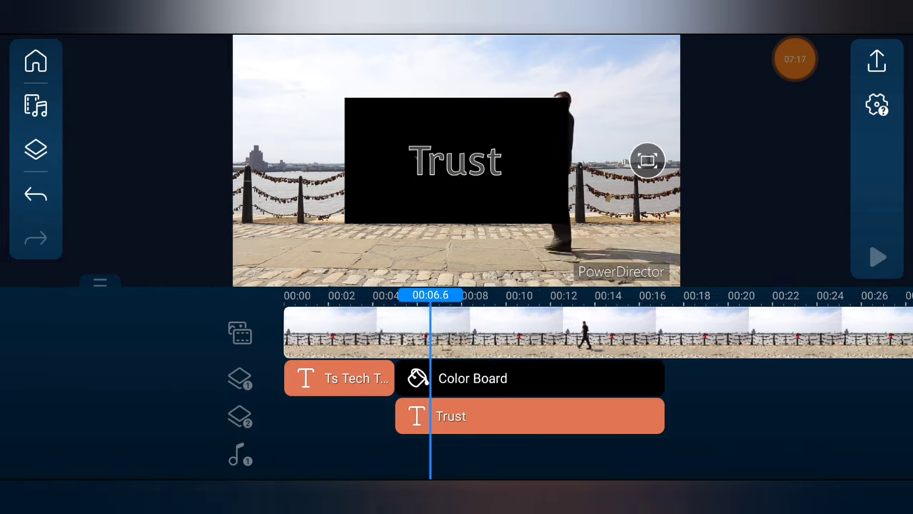
scroll(557, 328, left, 3)
click(877, 257)
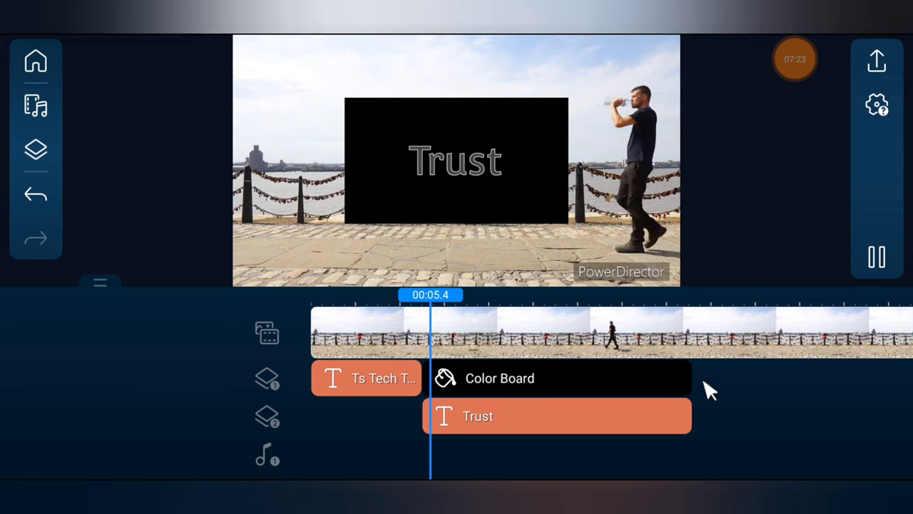
Add the Cutie title as a third overlay layer at about 9 seconds and return to the timeline.
click(327, 191)
click(37, 159)
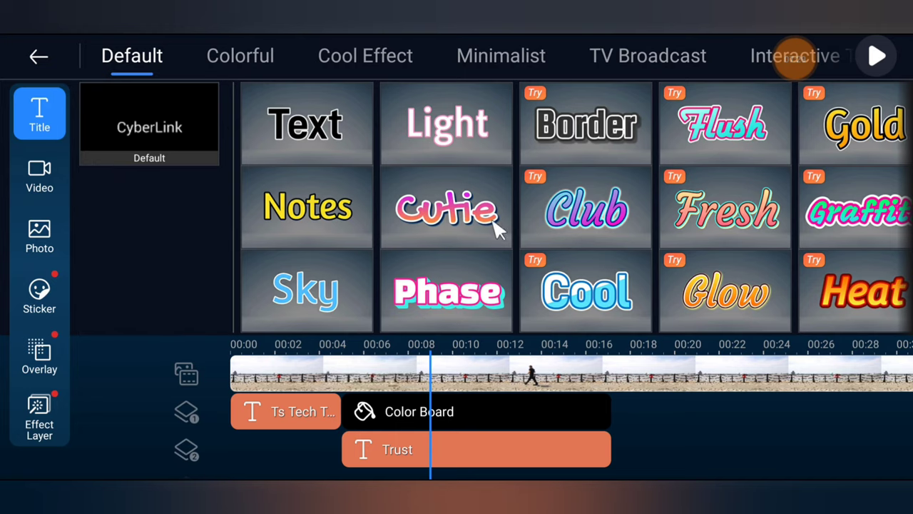
click(482, 229)
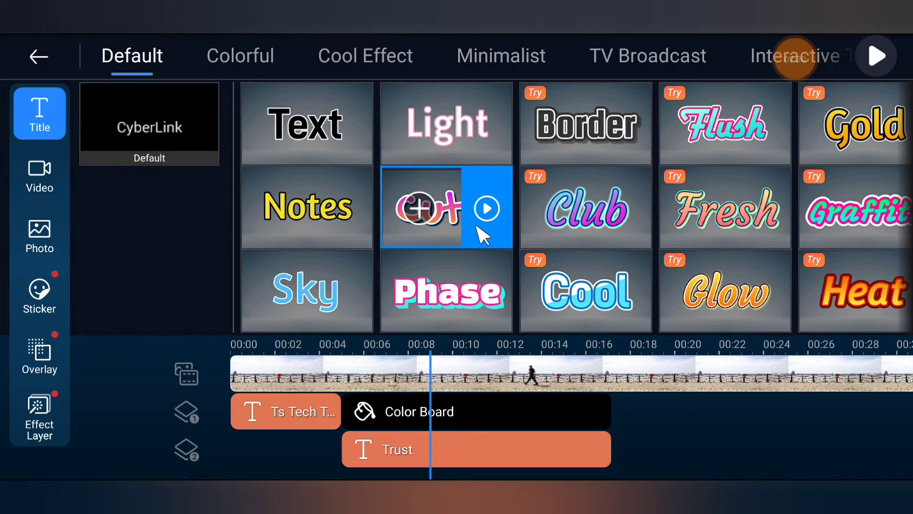
click(421, 214)
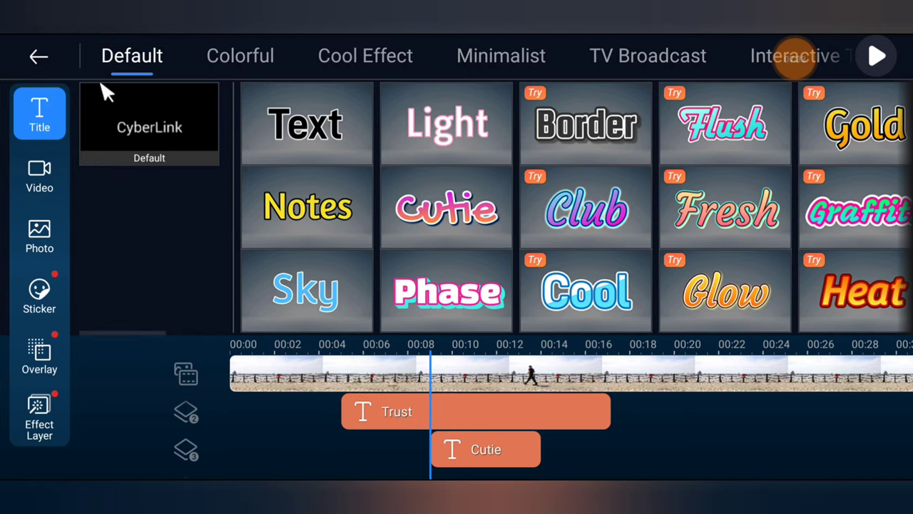
click(40, 60)
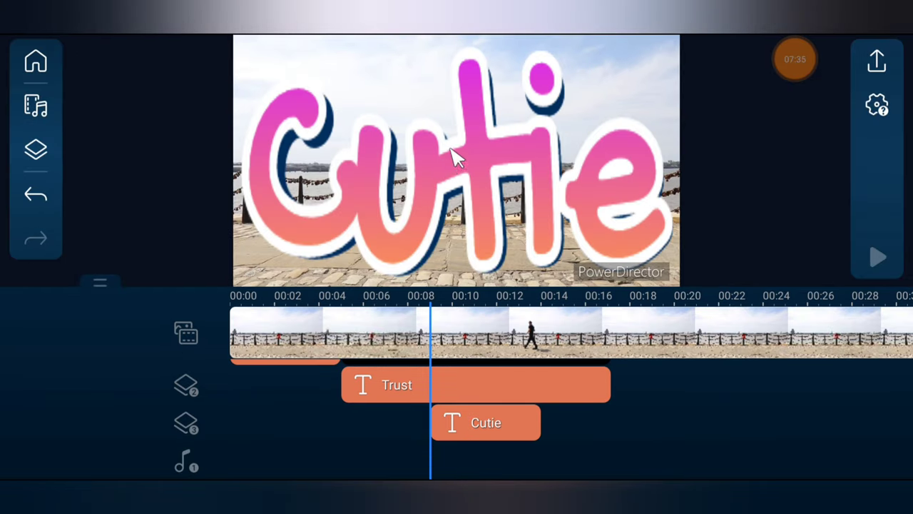
Shrink the Cutie title and place it in the upper-right corner of the video frame, above the color board.
click(480, 170)
drag(471, 166, 463, 211)
drag(477, 220, 601, 77)
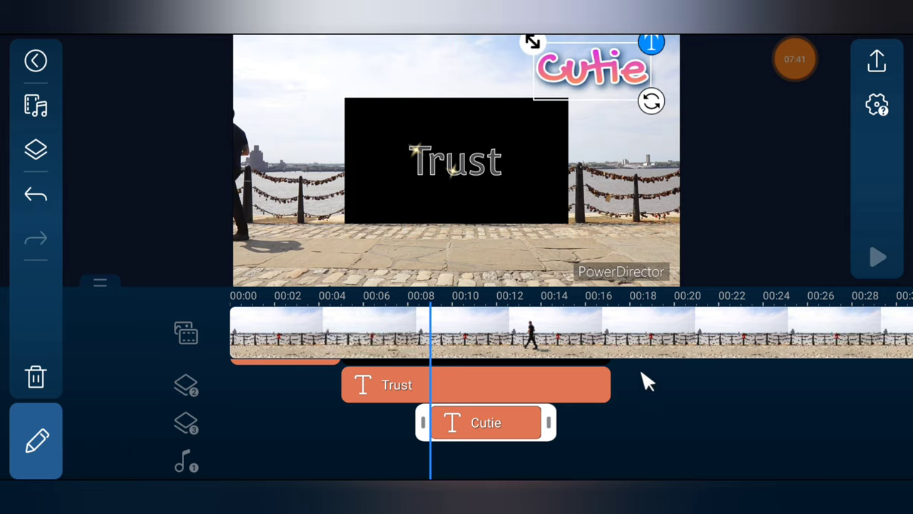
Change the Cutie title's text to "AWESOME" and shift it left so the whole word fits inside the video frame.
double_click(581, 80)
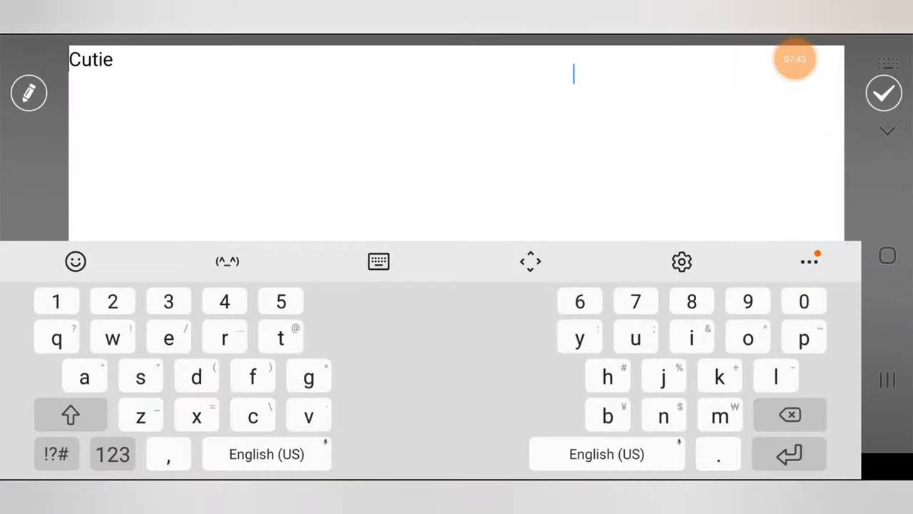
drag(355, 82, 47, 47)
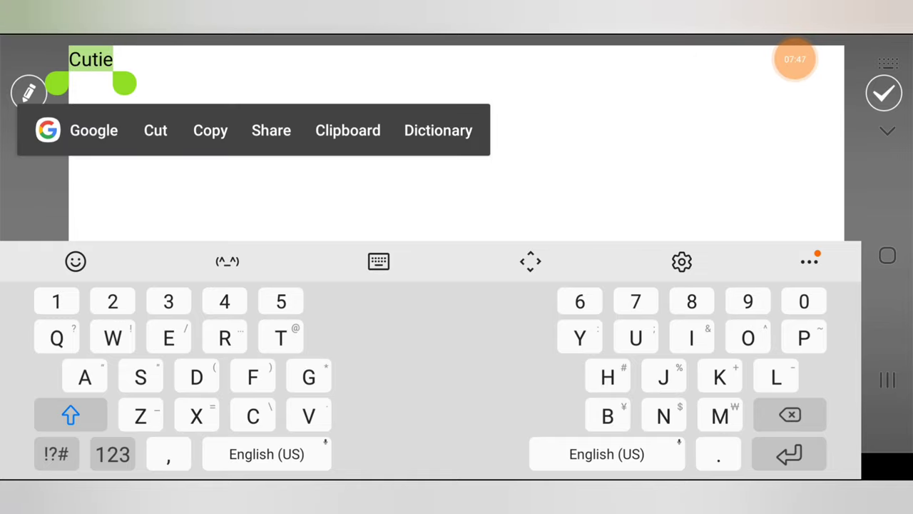
text(WE)
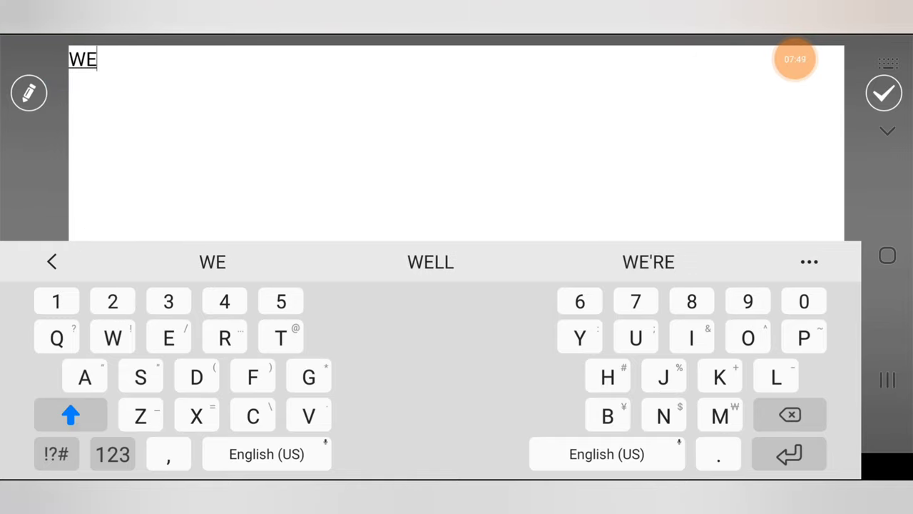
key(BackSpace)
key(BackSpace)
text(AWES)
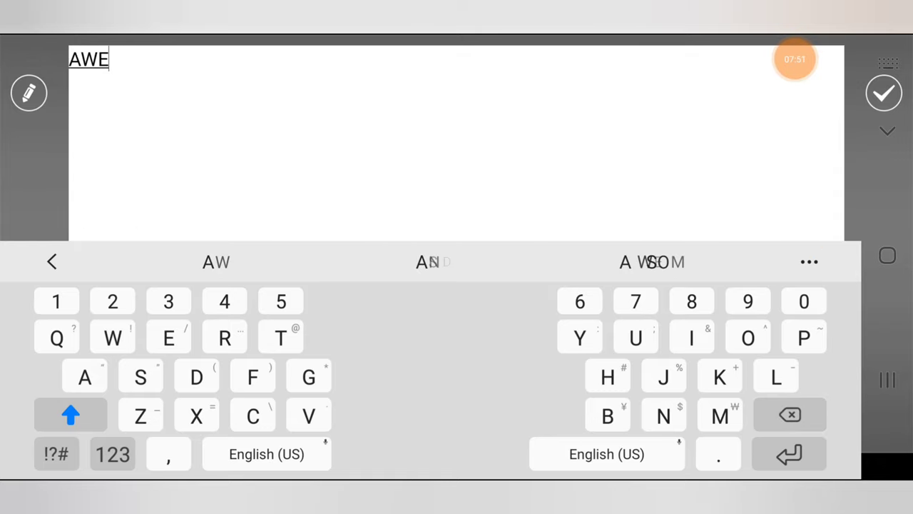
click(430, 262)
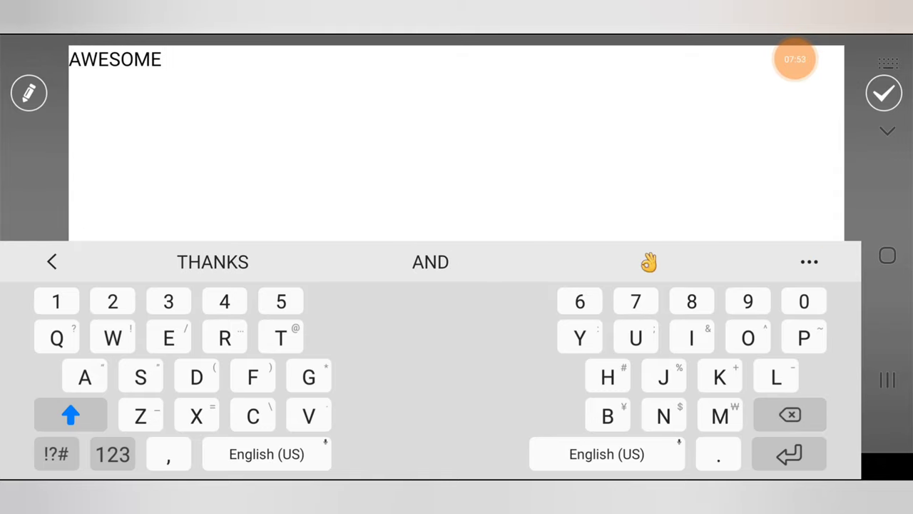
click(884, 94)
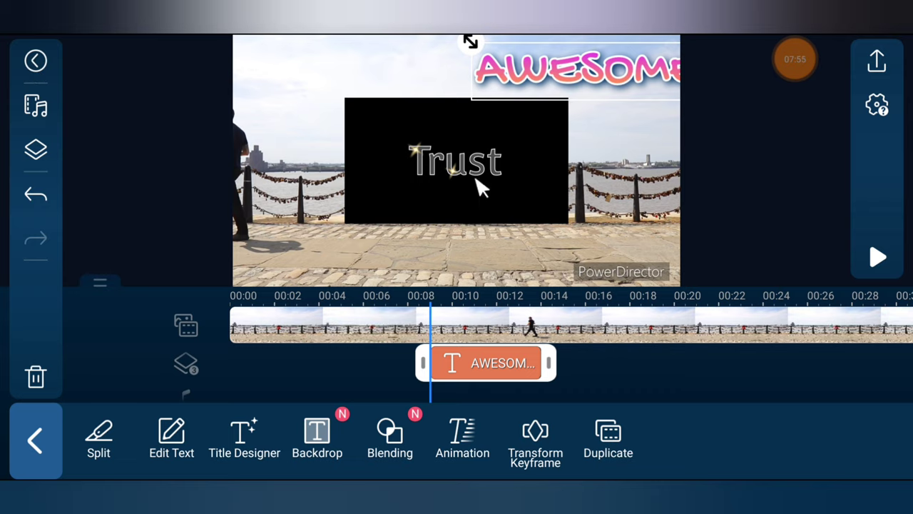
drag(594, 62, 549, 63)
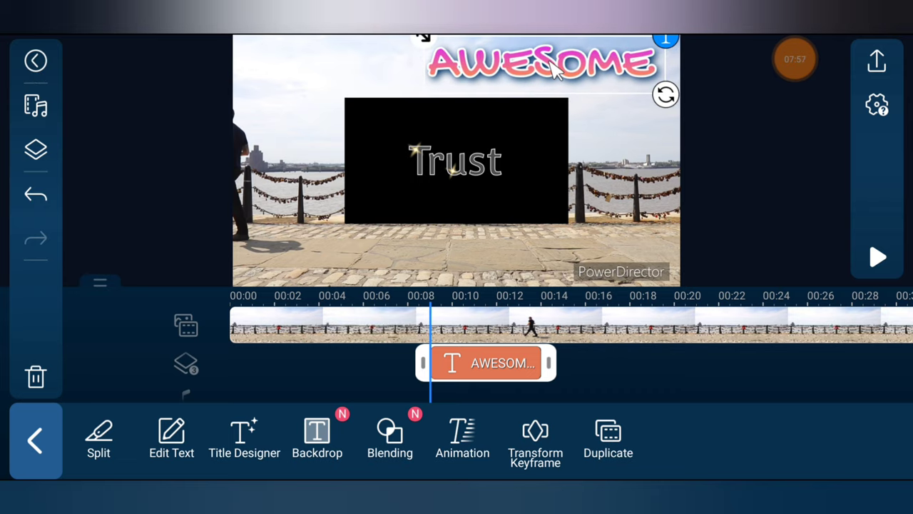
click(621, 386)
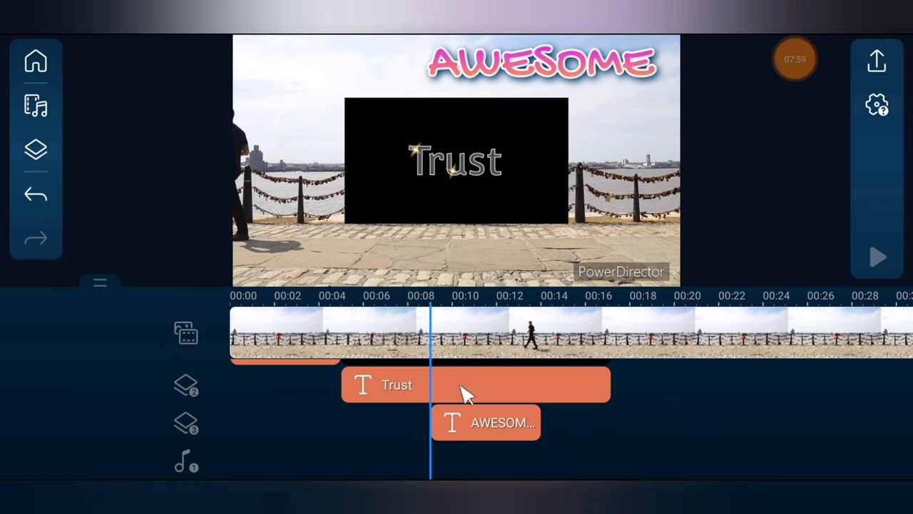
Enable a blue backdrop behind the "AWESOME" title, set the backdrop's opacity to 48, and deselect the title.
click(483, 422)
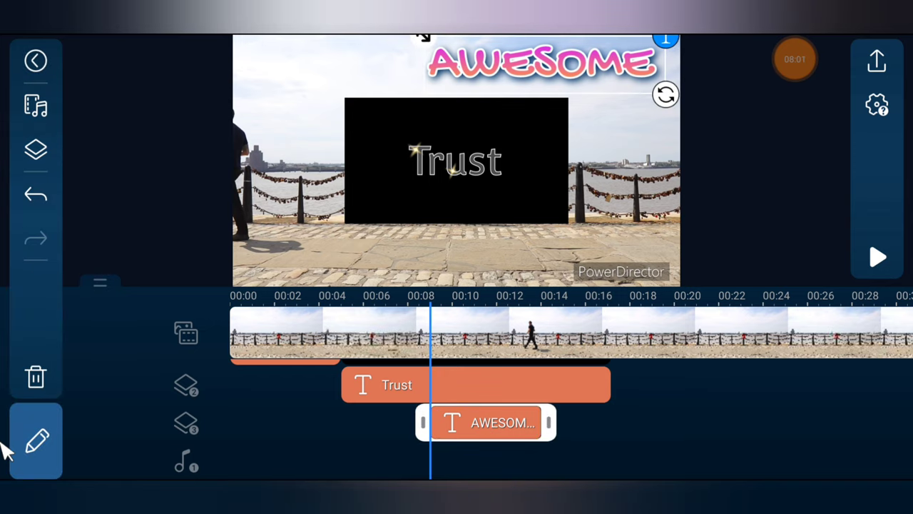
click(47, 435)
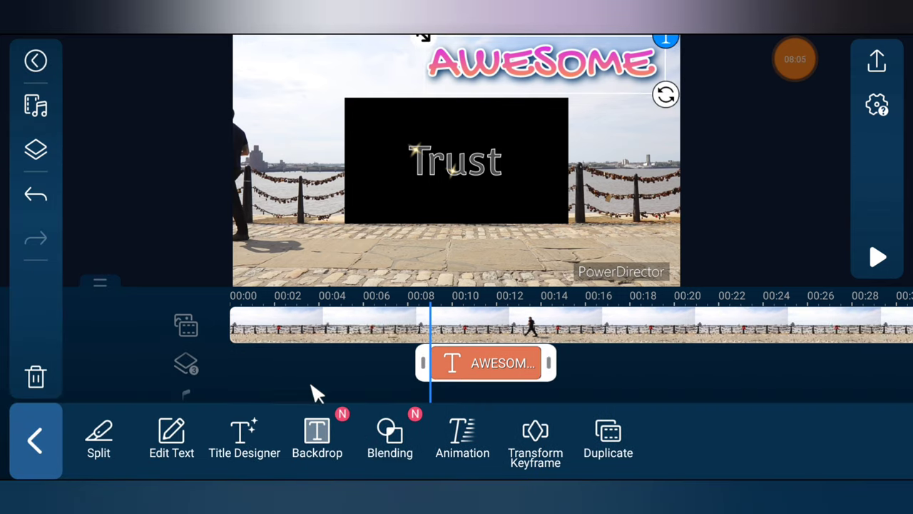
click(316, 434)
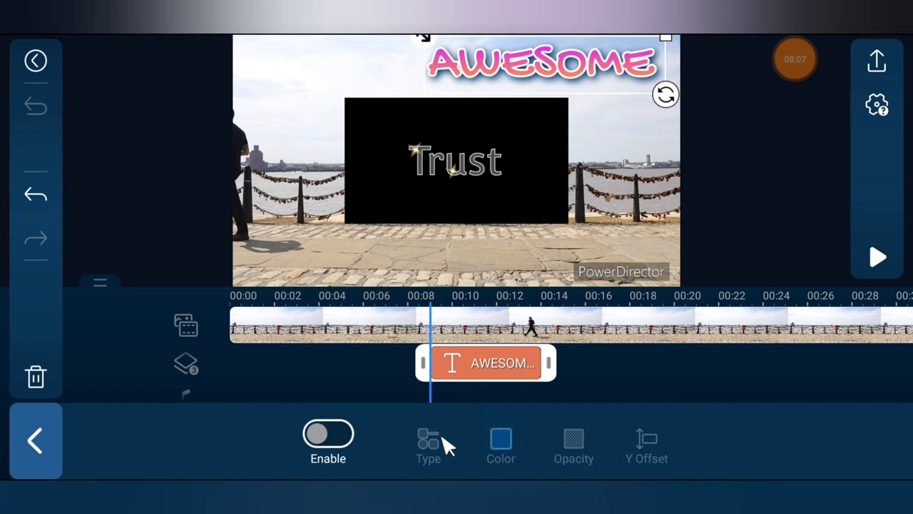
click(333, 442)
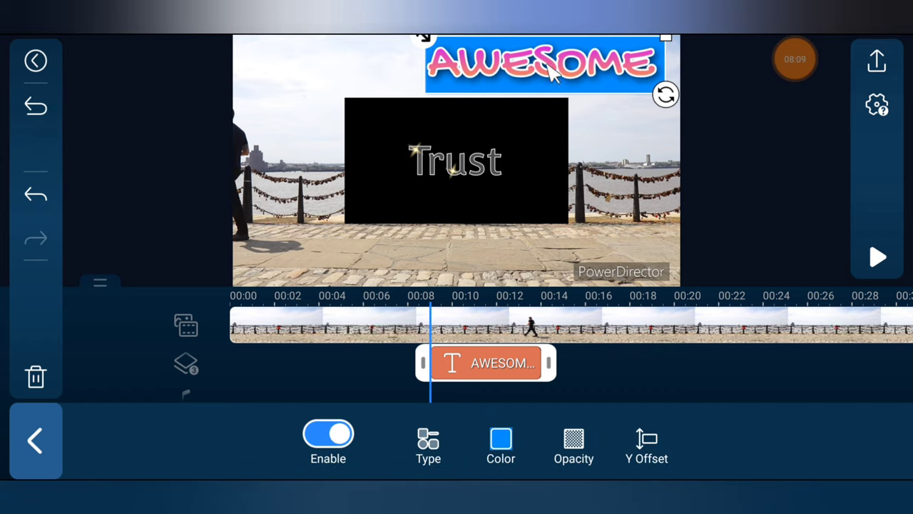
click(575, 444)
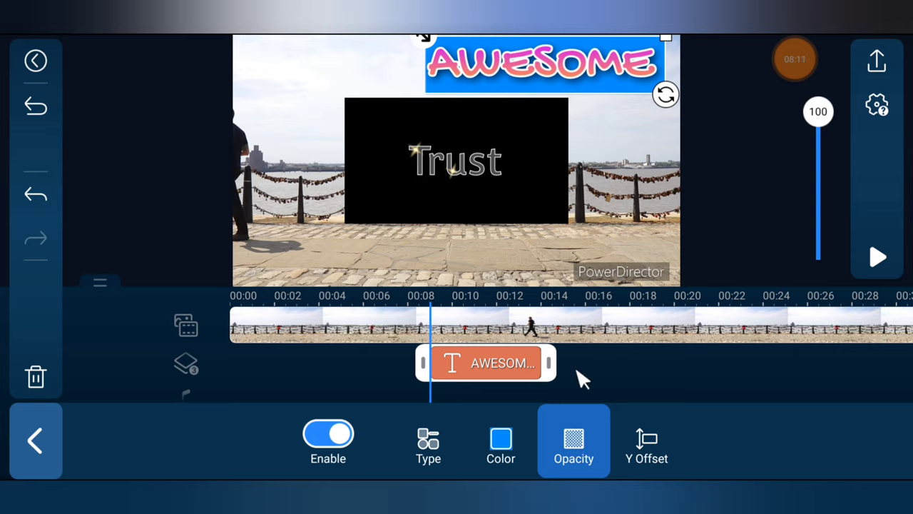
drag(817, 113, 818, 186)
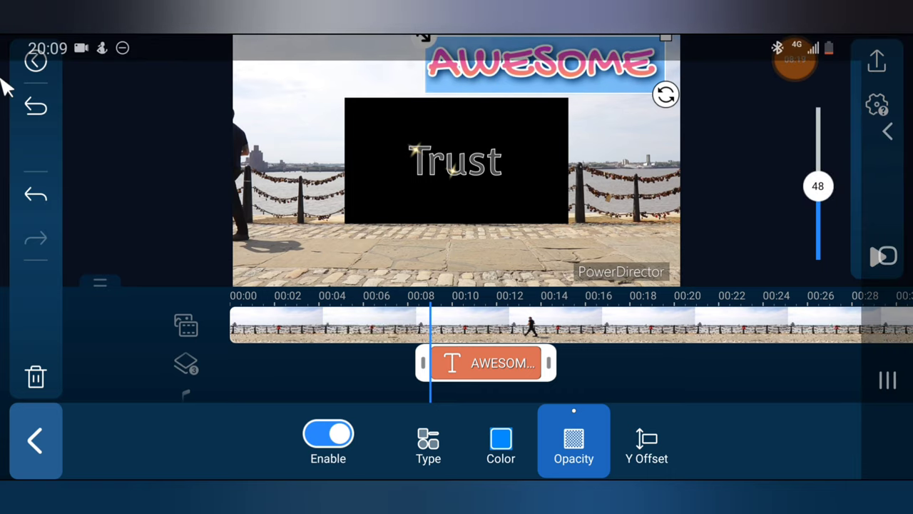
click(612, 388)
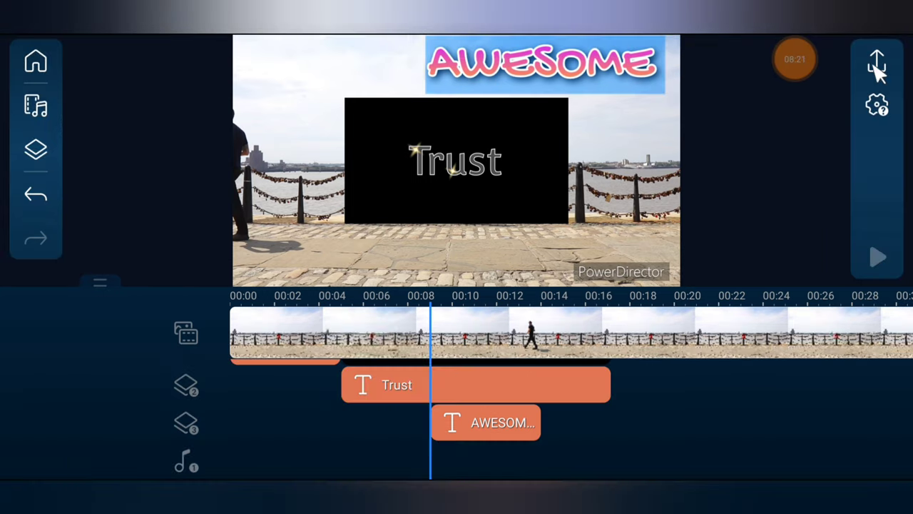